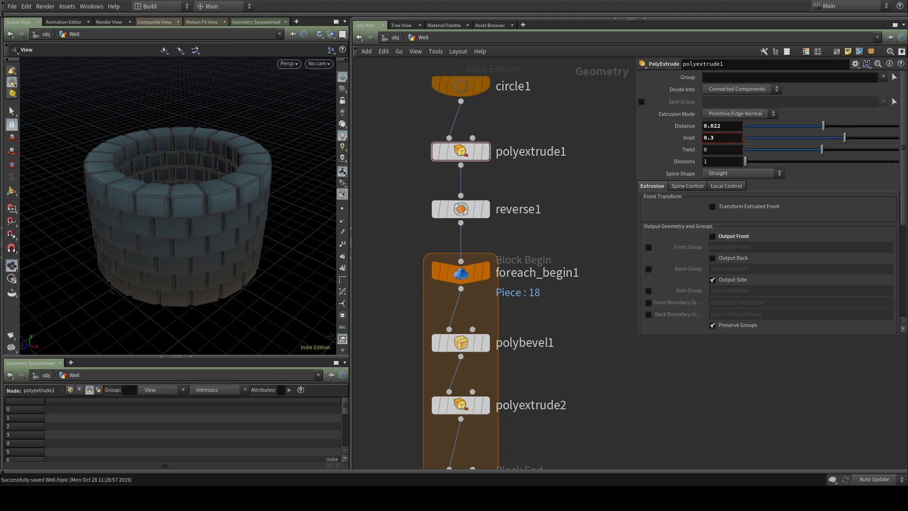
Display the circle1 result in the viewport, followed by the polyextrude1 result
click(458, 89)
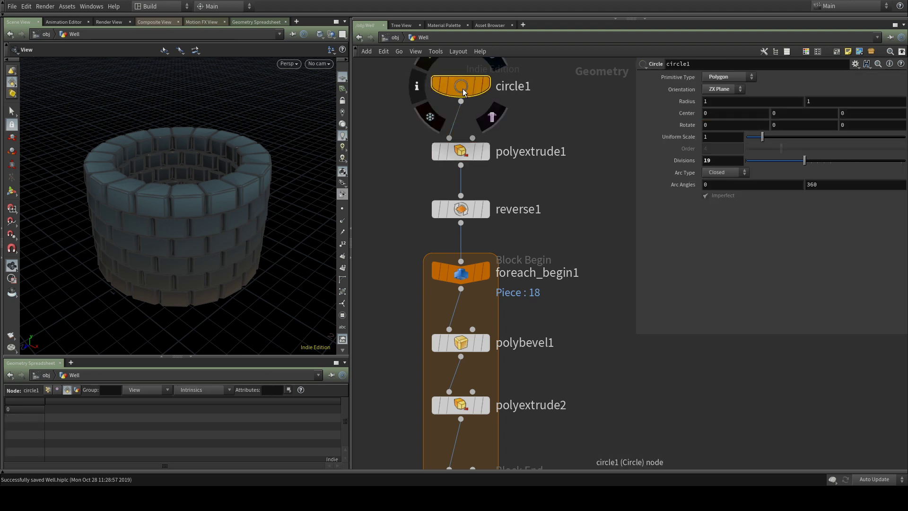
click(487, 86)
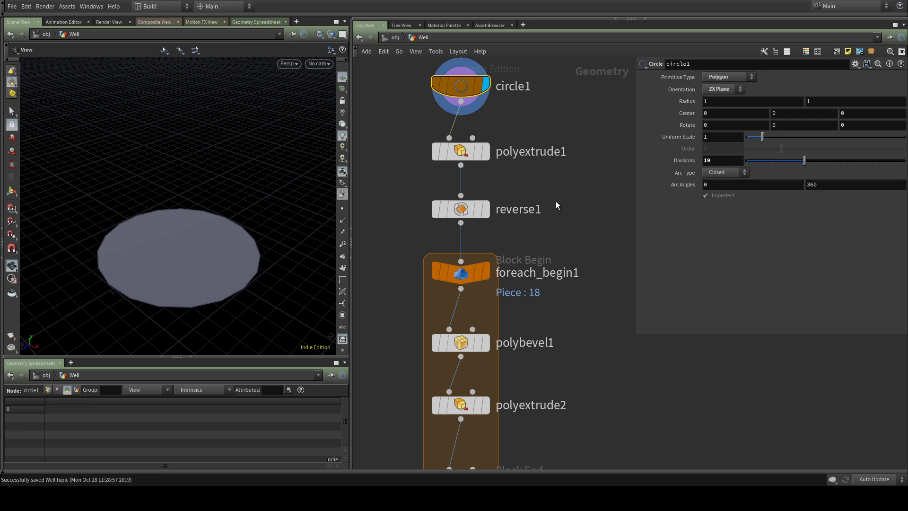
click(455, 151)
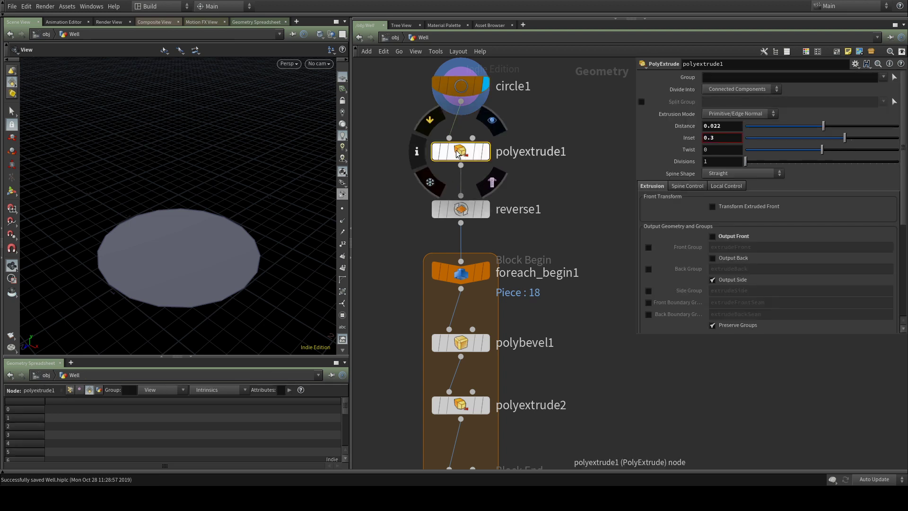
click(492, 120)
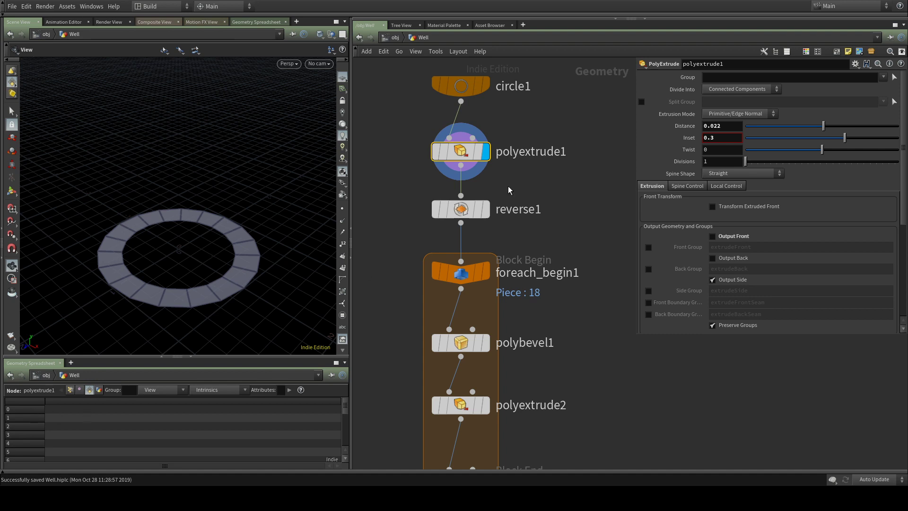
Review the circle1 parameters and the polyextrude1 primitive rows in the geometry spreadsheet
click(453, 79)
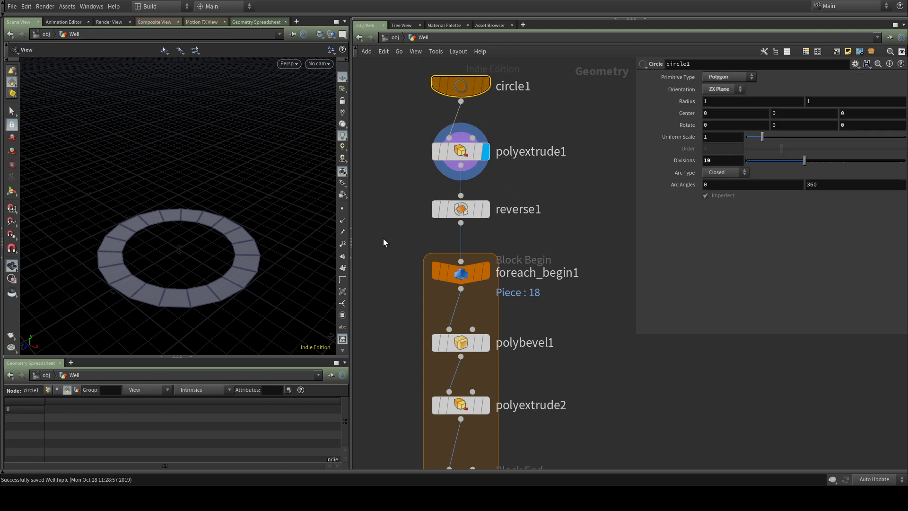
click(454, 151)
scroll(231, 421, down, 3)
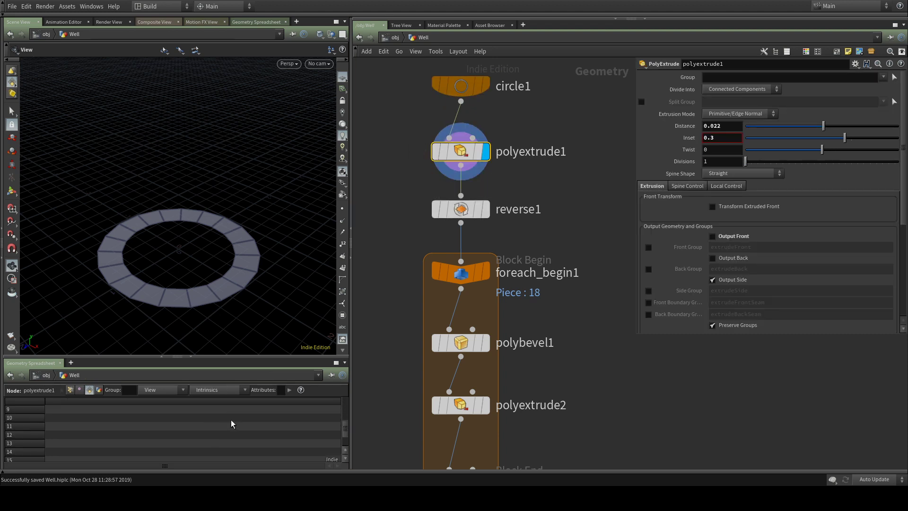
scroll(232, 416, up, 3)
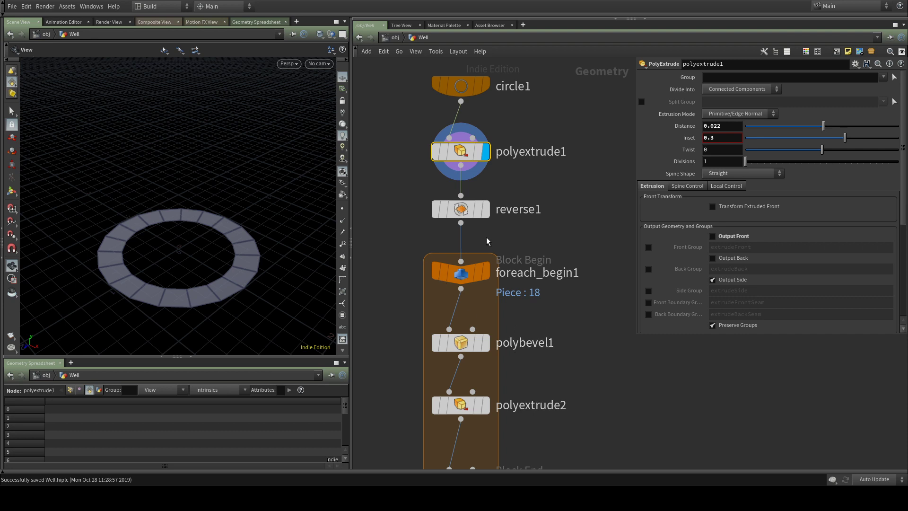
Display the reverse1 result in the viewport and bring up its parameters
scroll(589, 373, up, 1)
middle_drag(589, 372, 609, 287)
scroll(596, 298, down, 1)
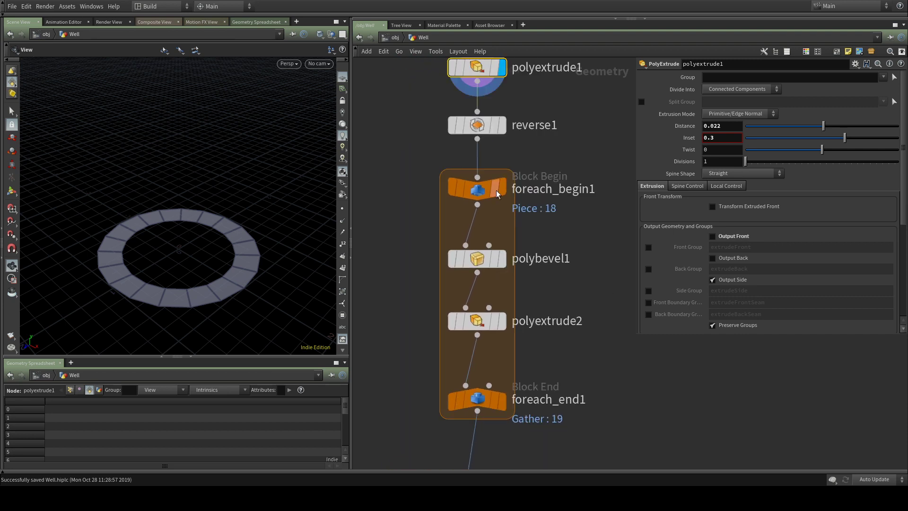
middle_drag(570, 235, 568, 286)
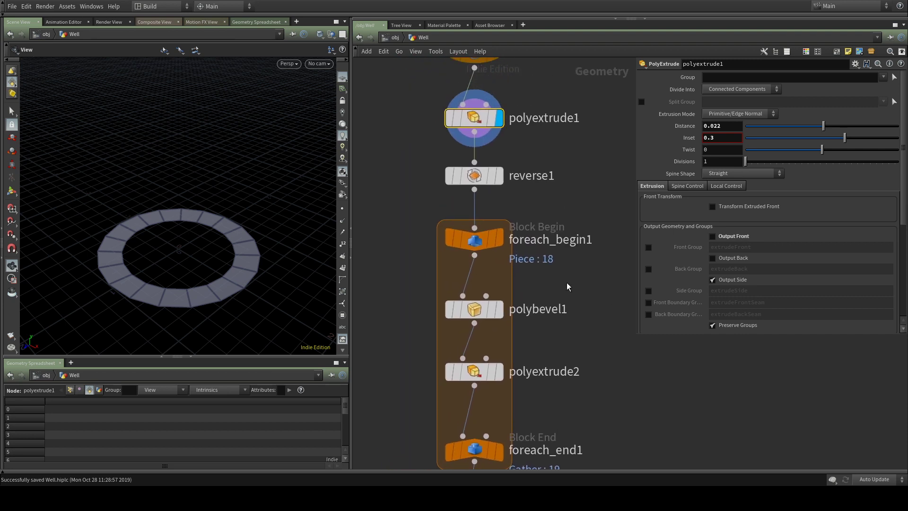
click(493, 184)
click(498, 180)
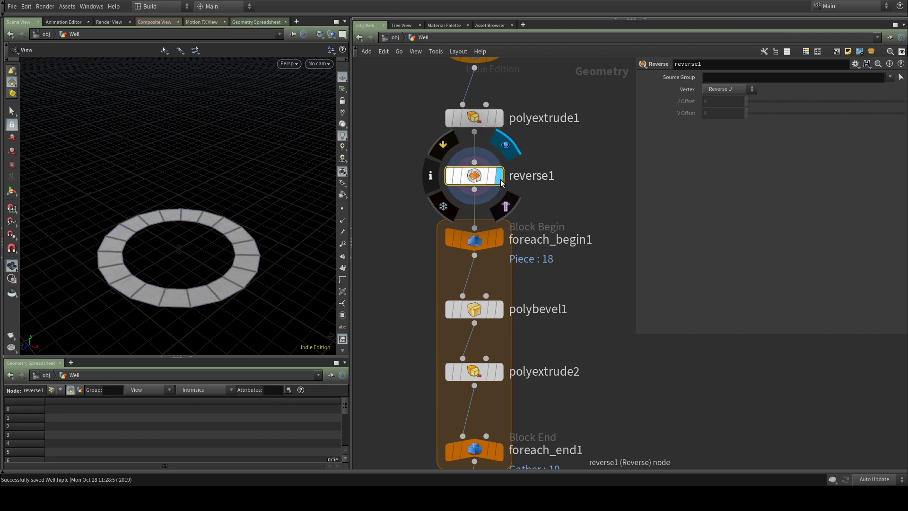
Show the polybevel1 parameters and turn on primitive numbers for the ring in the viewport
middle_drag(606, 412, 581, 314)
mouse_move(462, 180)
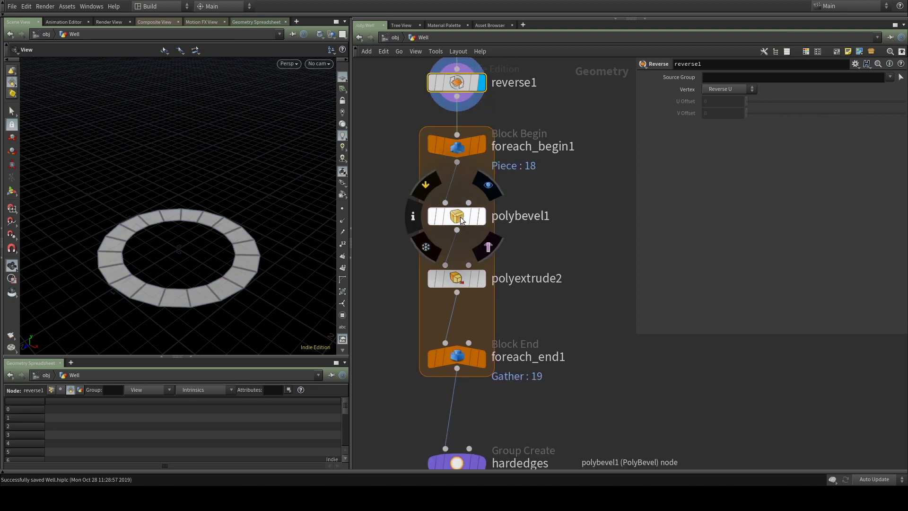
mouse_move(454, 278)
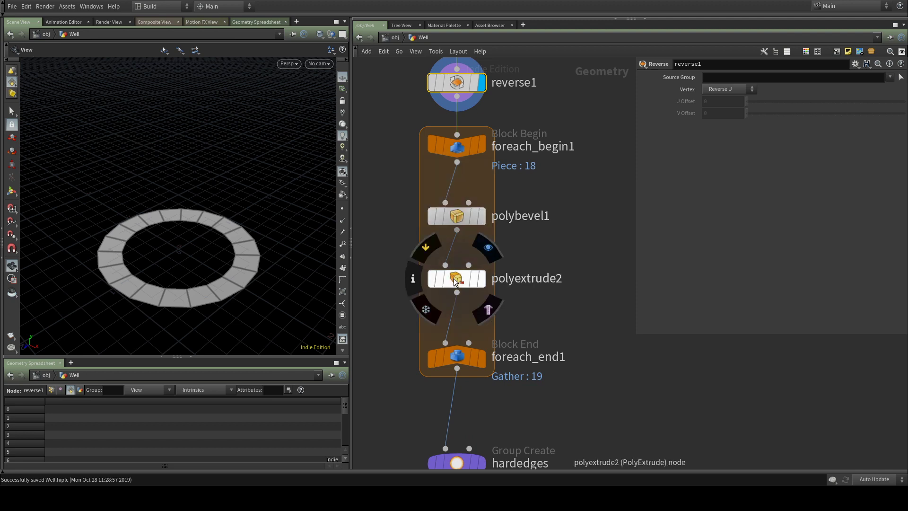
click(454, 216)
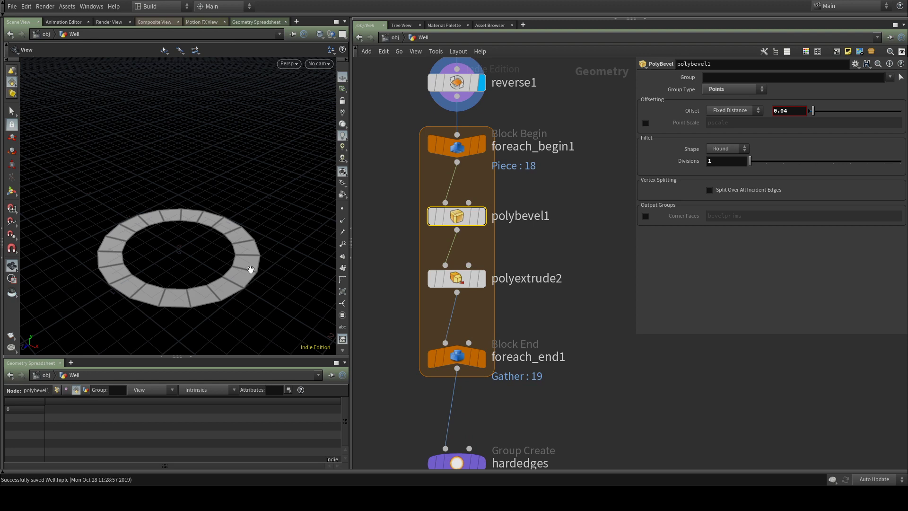
click(343, 268)
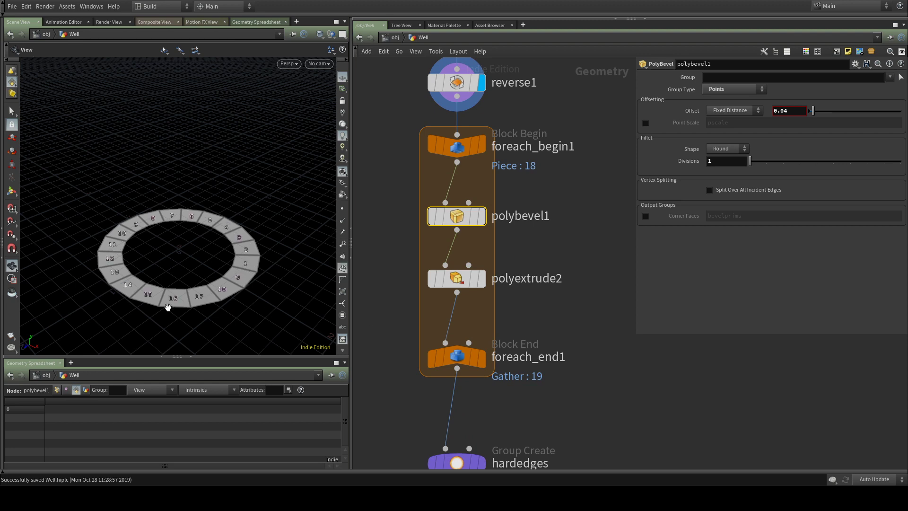
Display the loop's results one node at a time: polybevel1, polyextrude2 and foreach_end1
click(484, 220)
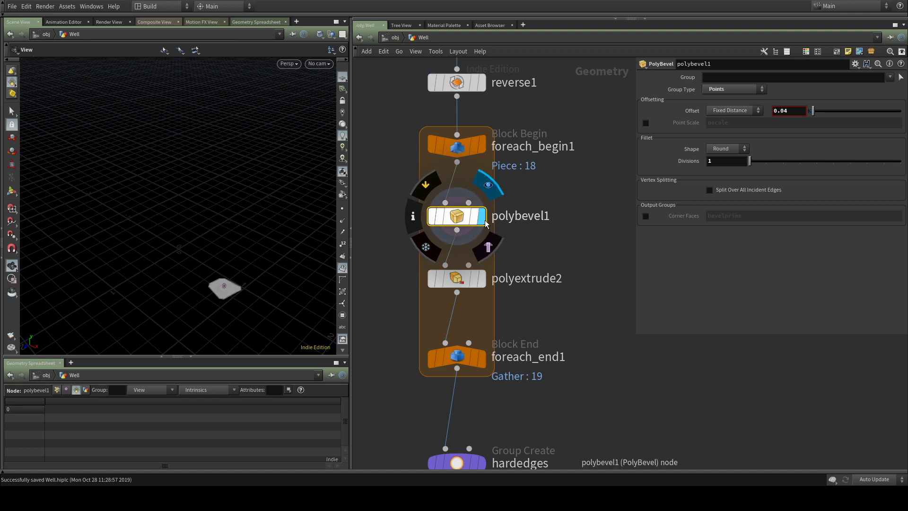
click(481, 279)
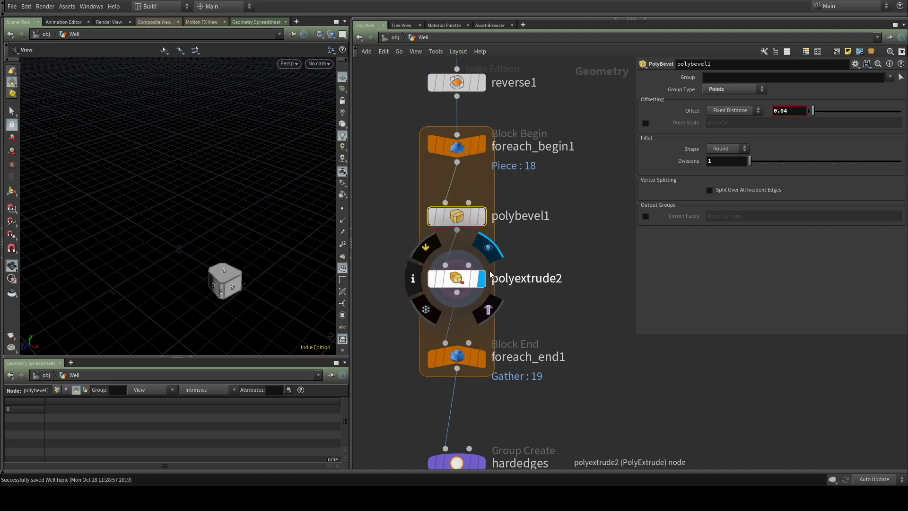
click(485, 362)
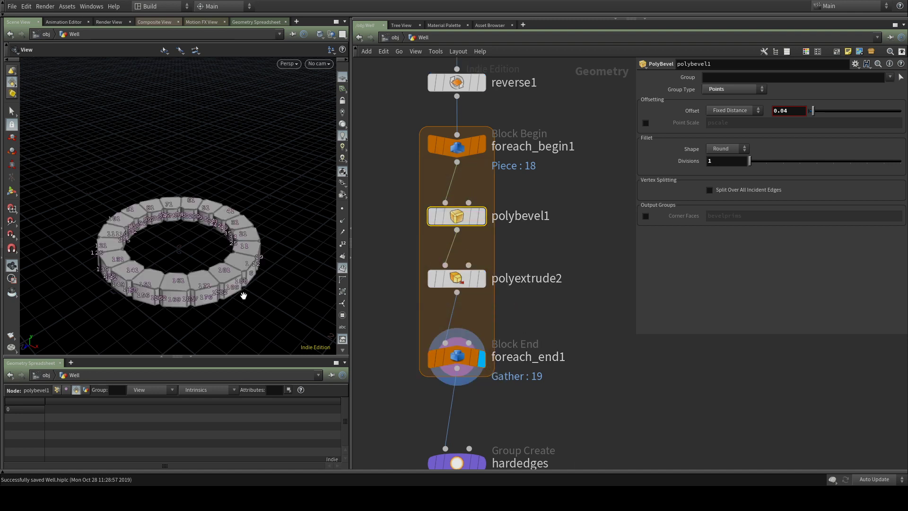
Turn off the primitive numbers and inspect the ring of extruded blocks up close
click(342, 270)
drag(268, 288, 227, 209)
scroll(248, 244, up, 3)
scroll(248, 244, down, 3)
Examine the hardedges group settings and display the polybevel2 result on the ring of blocks
middle_drag(608, 320, 568, 142)
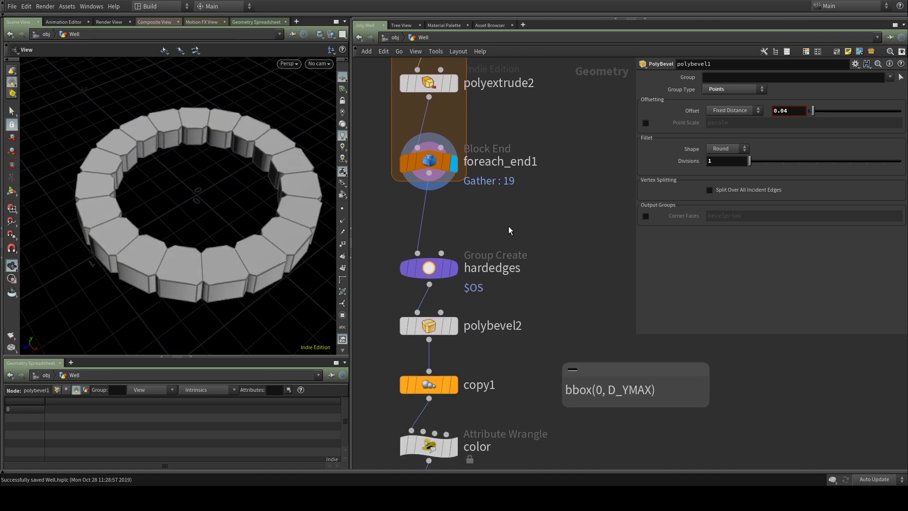
click(433, 270)
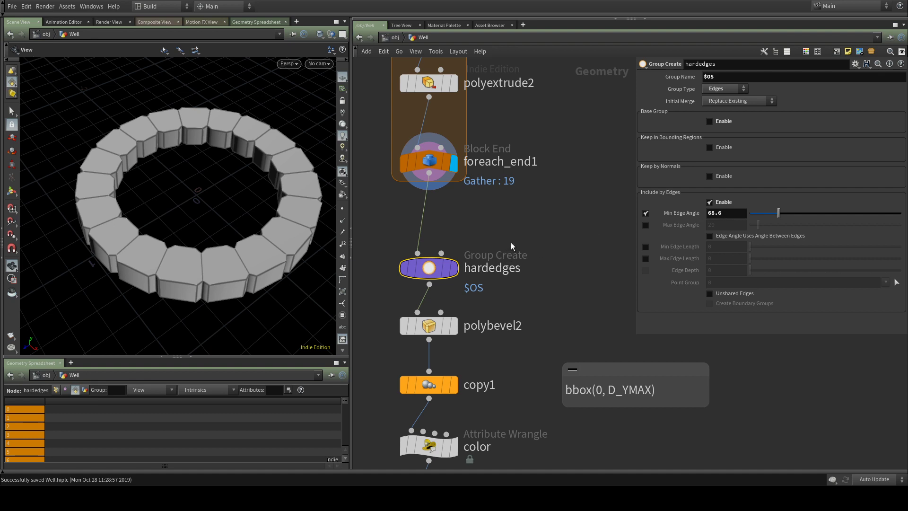
middle_drag(533, 354, 516, 257)
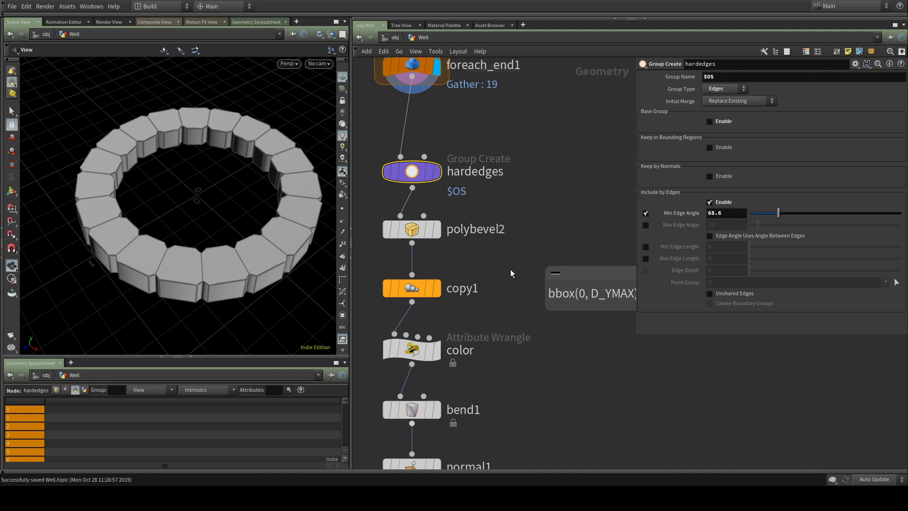
click(418, 233)
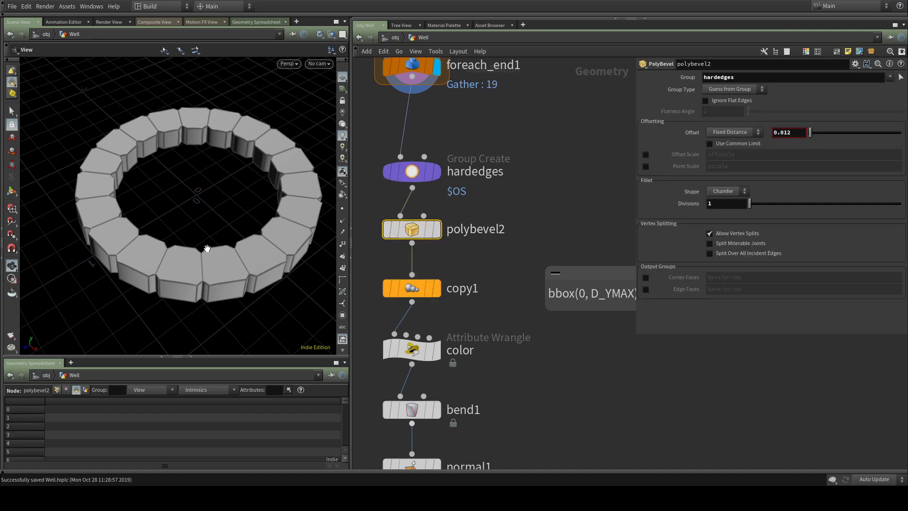
click(436, 230)
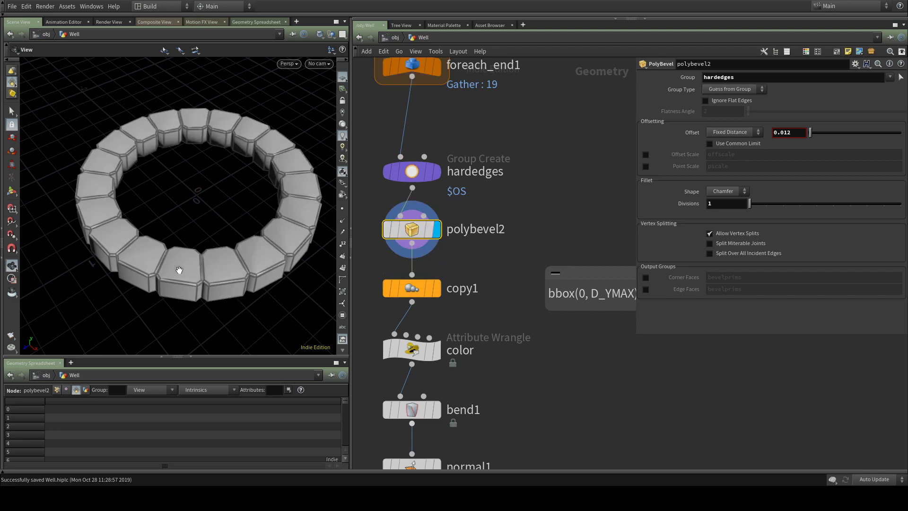
mouse_move(249, 282)
mouse_down()
mouse_move(255, 175)
mouse_move(246, 271)
mouse_up()
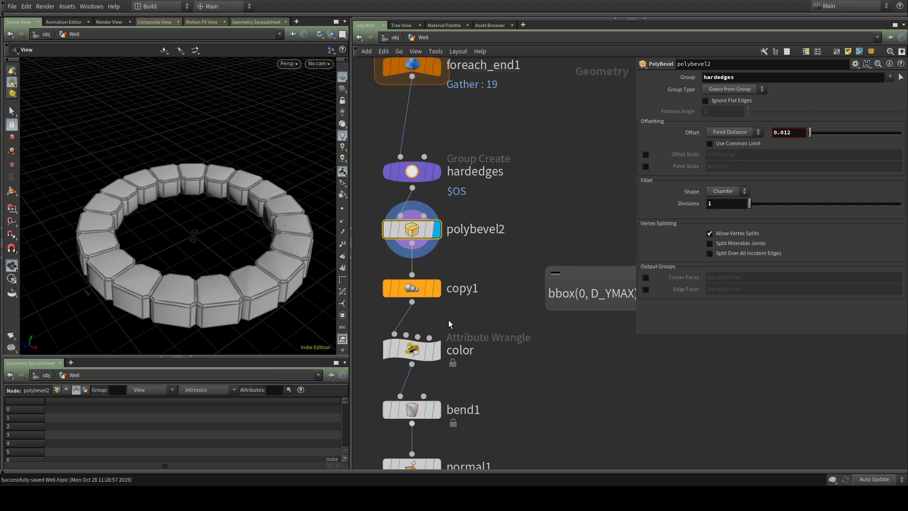
Examine the copy1 parameters and the bbox(0, D_YMAX) note, viewing the ring's height from the side
click(413, 290)
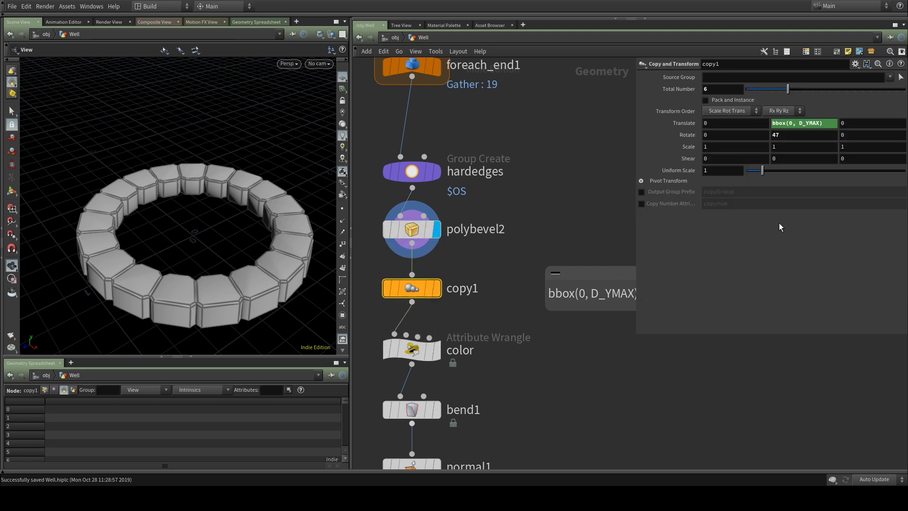
middle_drag(582, 354, 481, 364)
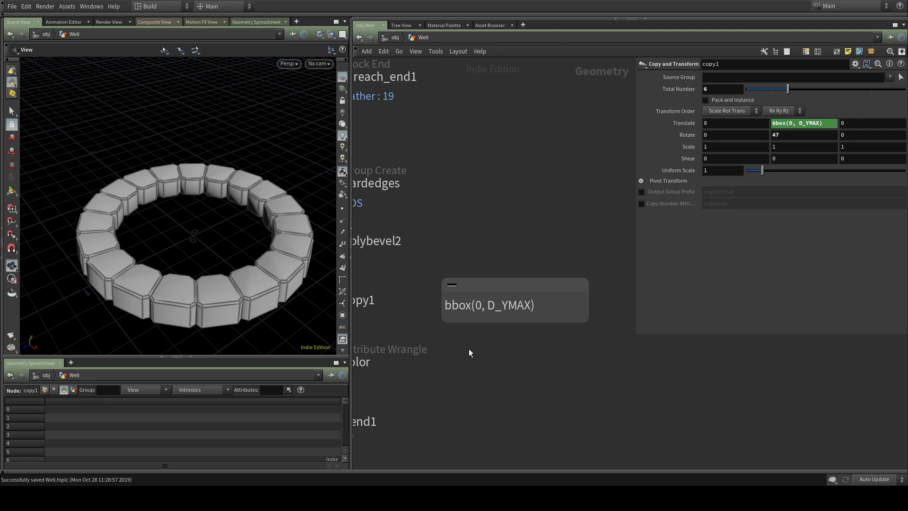
middle_drag(471, 351, 572, 360)
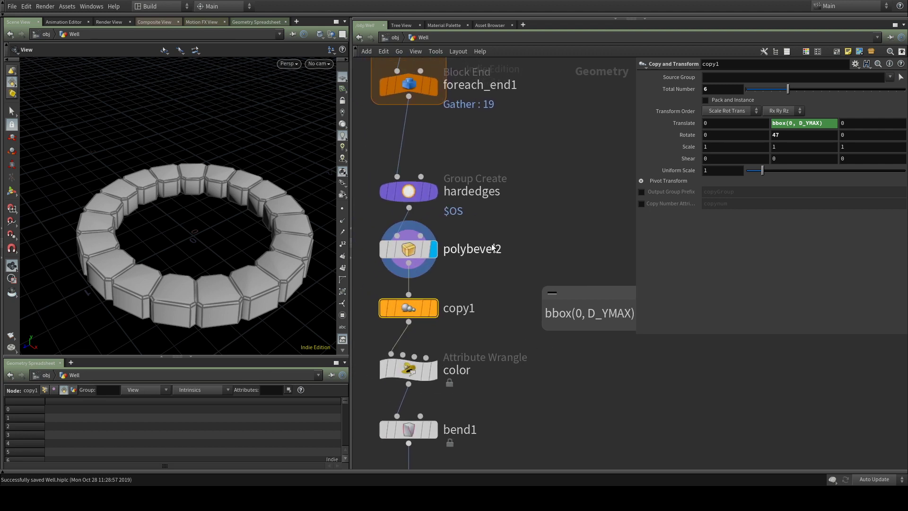
middle_drag(564, 210, 602, 208)
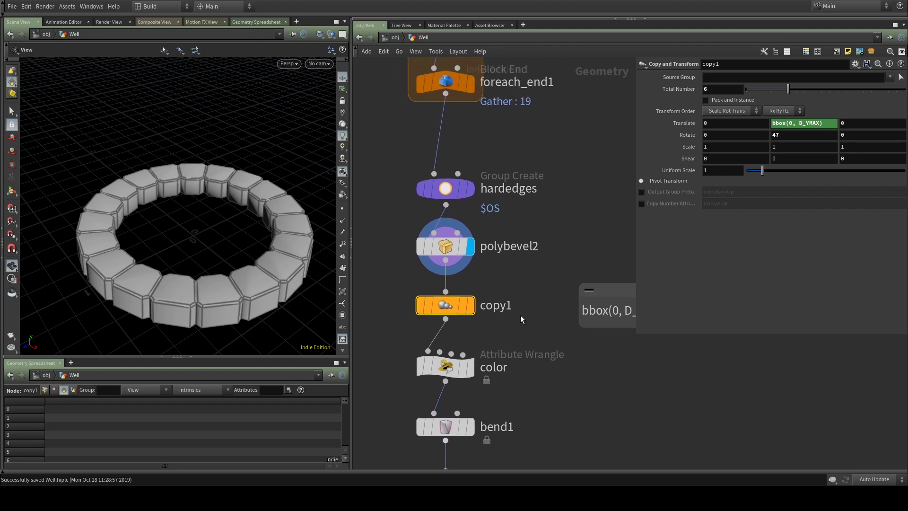
middle_drag(546, 271, 466, 262)
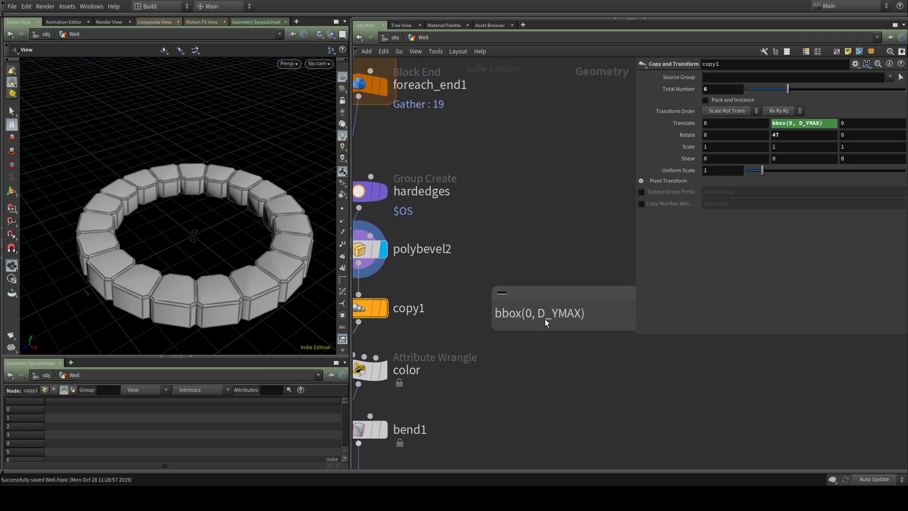
mouse_move(221, 320)
mouse_down()
mouse_move(210, 310)
mouse_move(213, 320)
mouse_up()
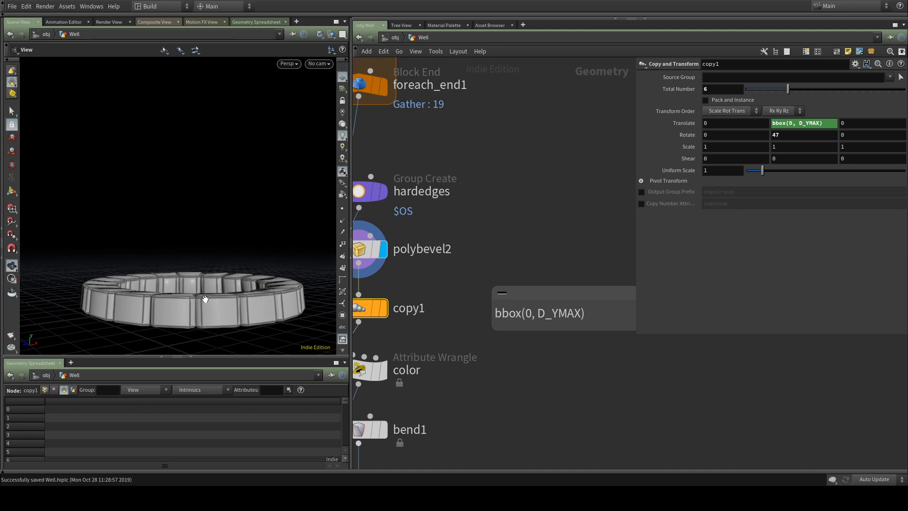
middle_drag(397, 295, 473, 293)
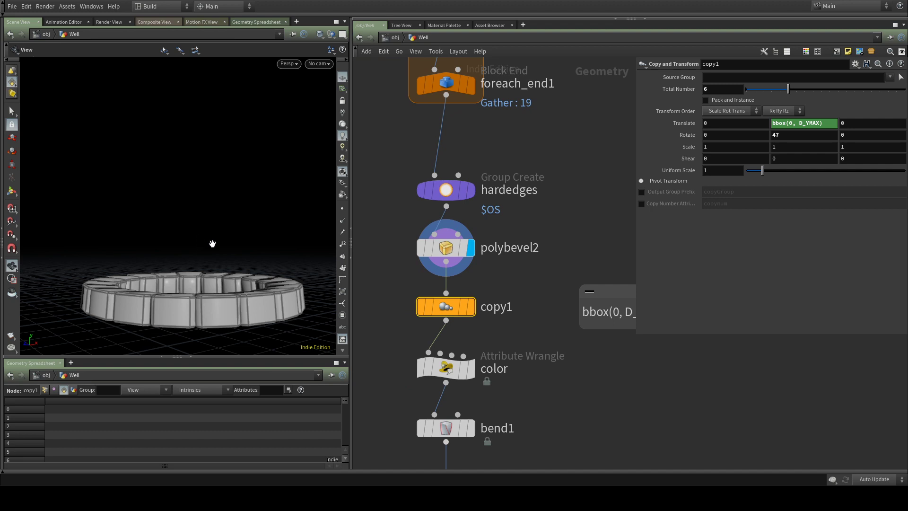
middle_drag(540, 398, 525, 403)
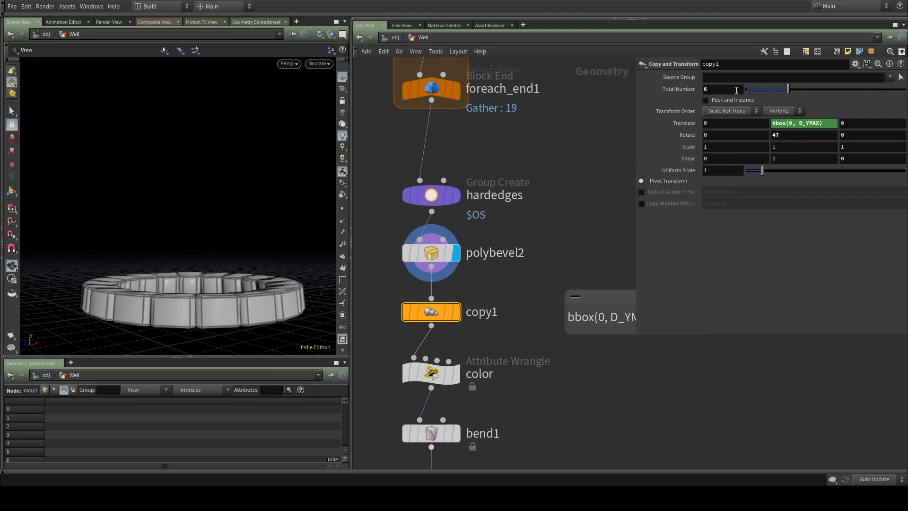
Display the copy1 result and inspect the stacked well wall from above
scroll(514, 246, down, 2)
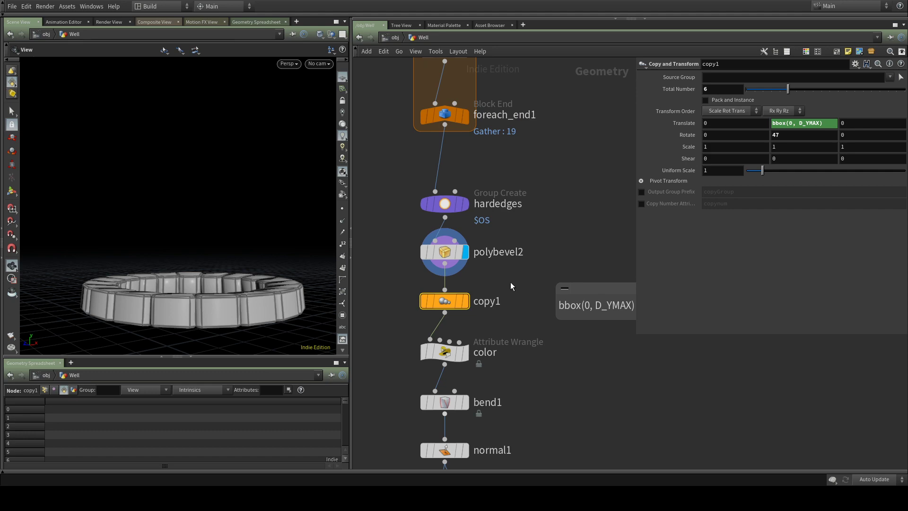
click(466, 306)
drag(324, 118, 245, 198)
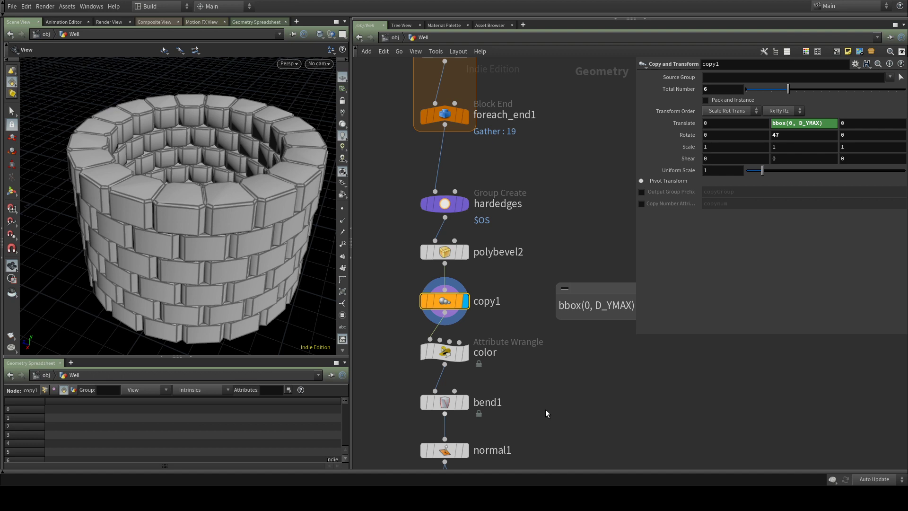
Reset the Y rotation of the copy1 node to 0
middle_drag(546, 410, 553, 389)
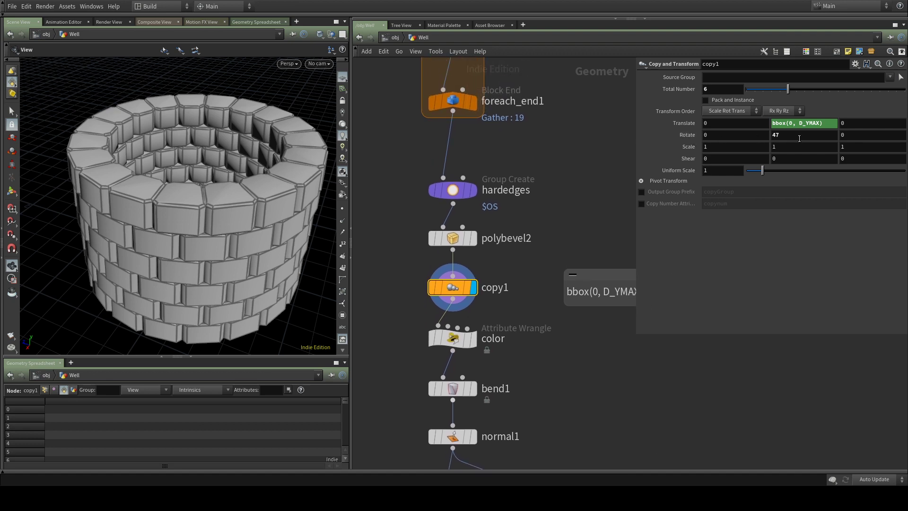
drag(699, 137, 742, 125)
ctrl+middle_click(684, 135)
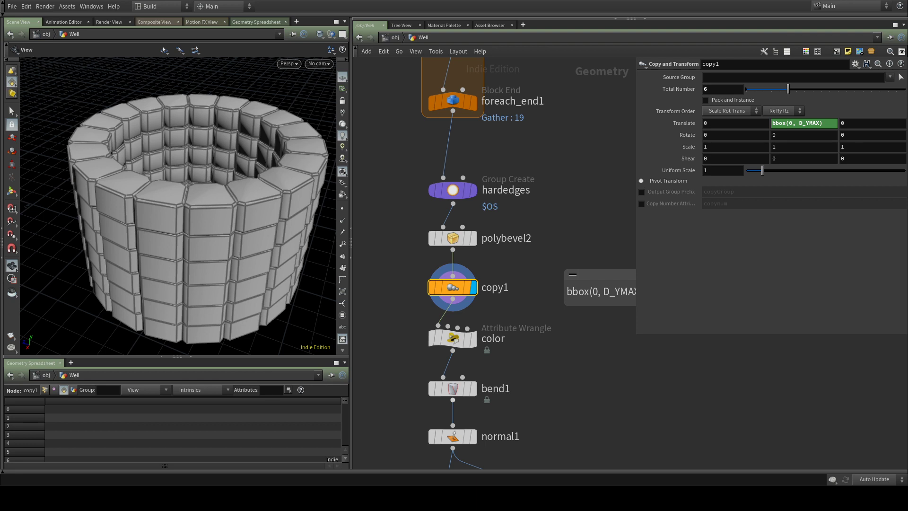
Set the Y rotation of the copy1 node to 8
scroll(498, 301, down, 3)
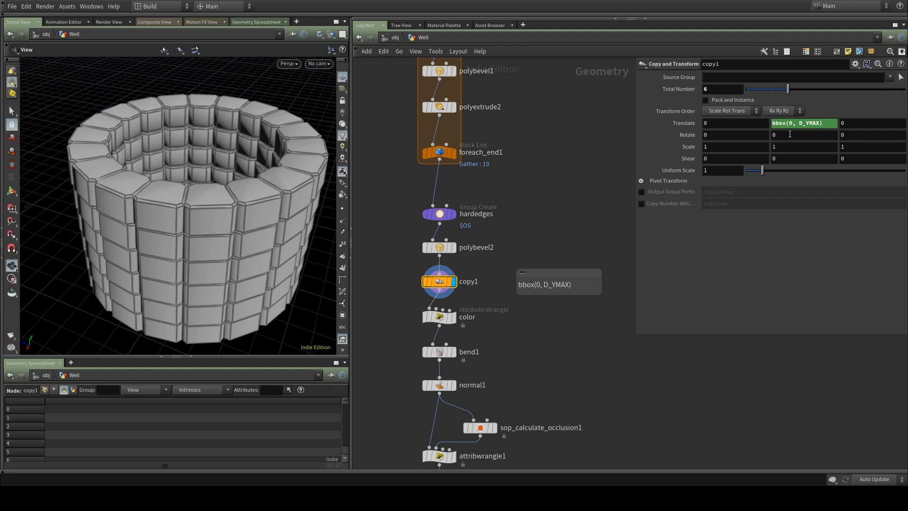
middle_drag(793, 140, 833, 119)
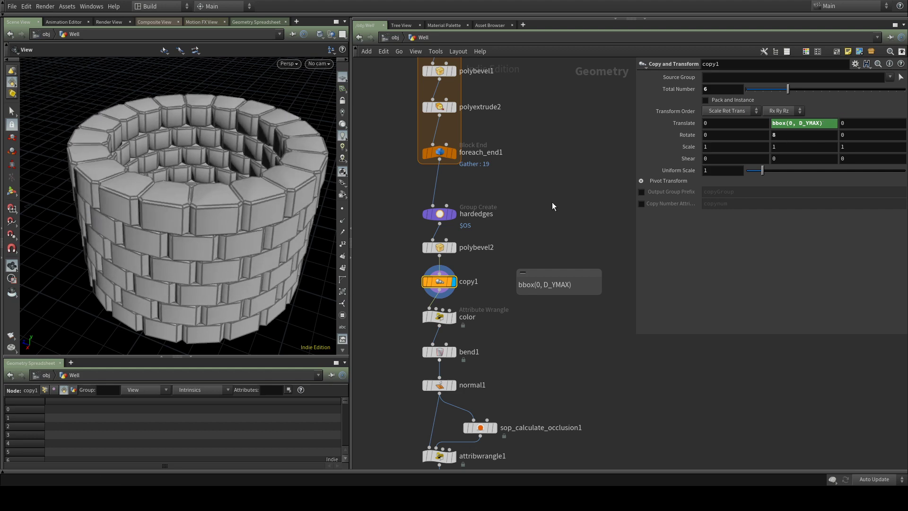
Reduce the circle1 node's Divisions to 11
middle_drag(539, 96, 535, 304)
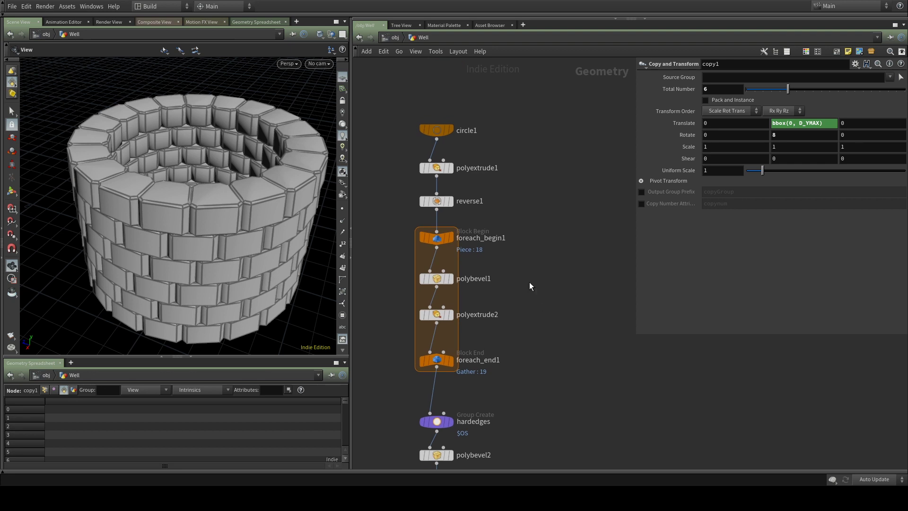
click(438, 169)
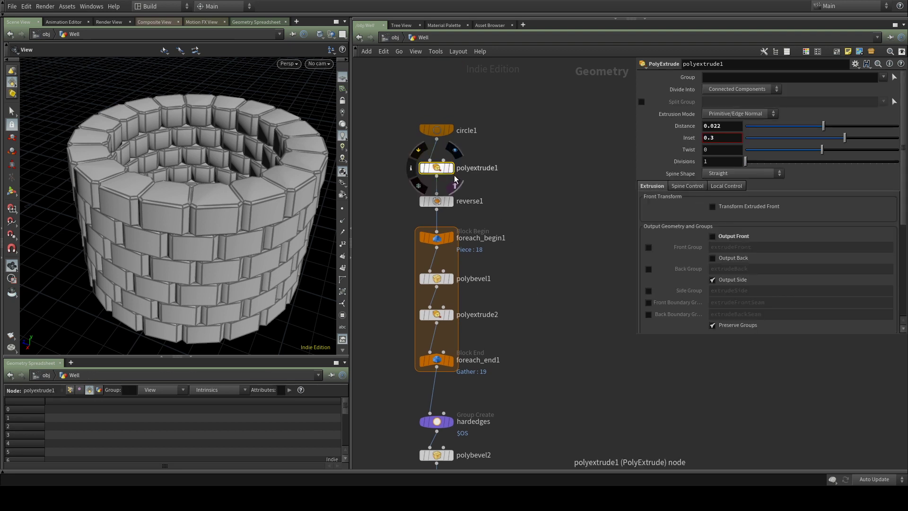
click(436, 132)
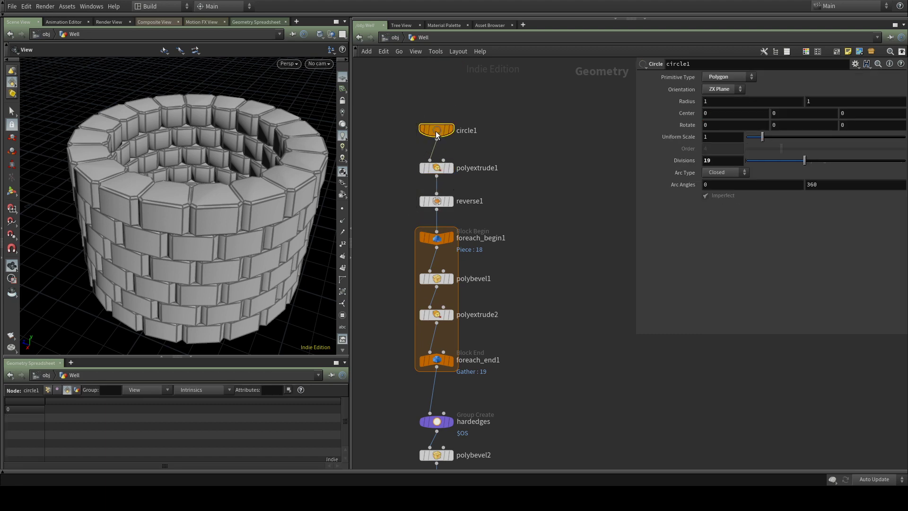
drag(799, 163, 778, 184)
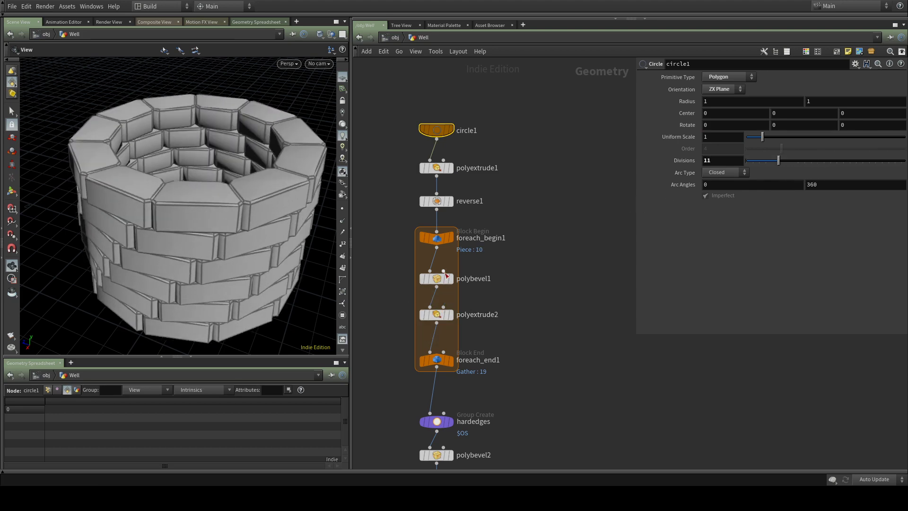
Set the Y rotation of the copy1 node to 16 to stagger the larger bricks
scroll(549, 303, down, 1)
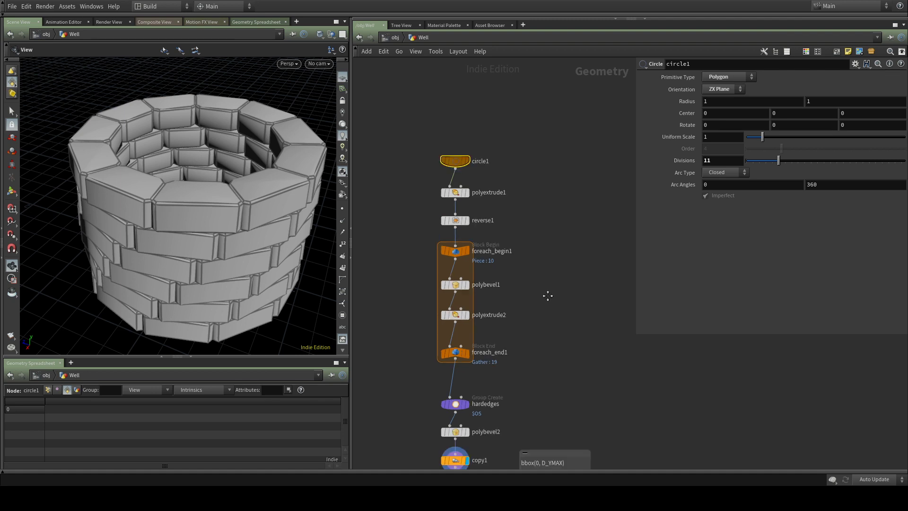
middle_drag(547, 296, 502, 208)
click(413, 376)
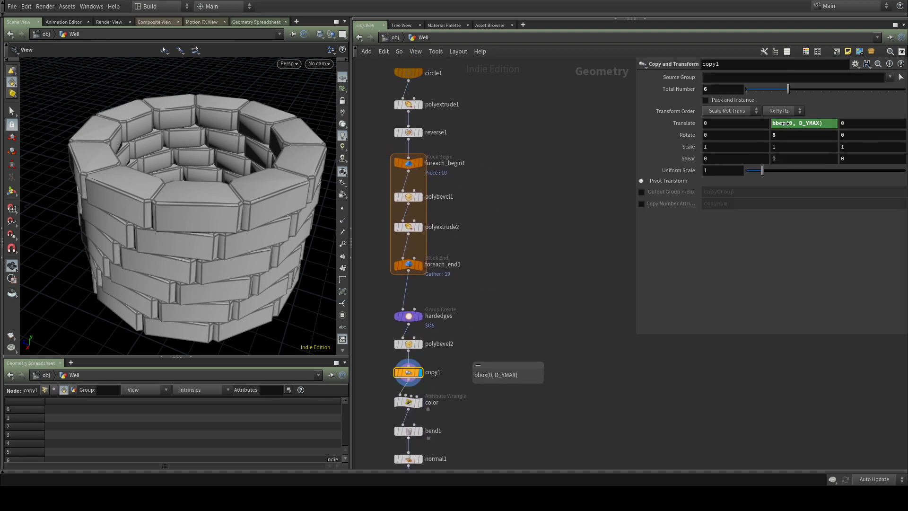
middle_drag(792, 123, 816, 122)
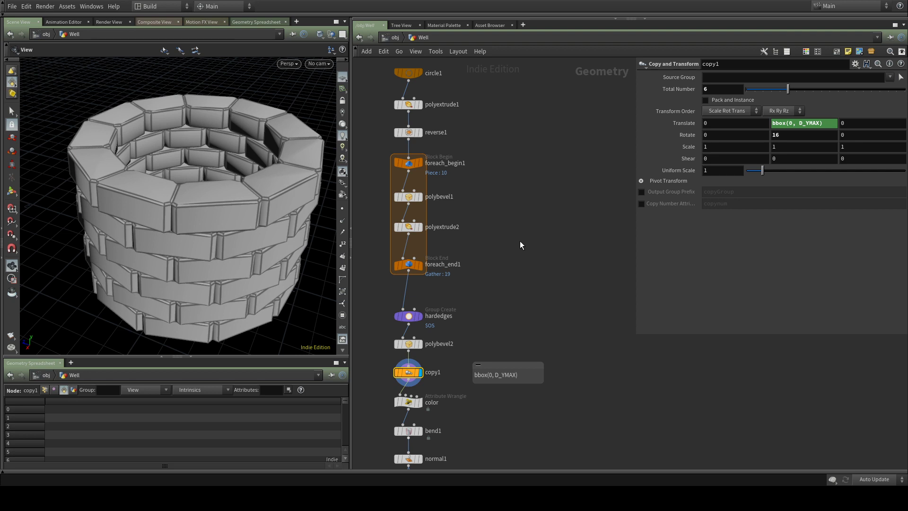
Open the color wrangle's settings and display its gradient on the well wall, viewed from the side
middle_drag(521, 245, 518, 128)
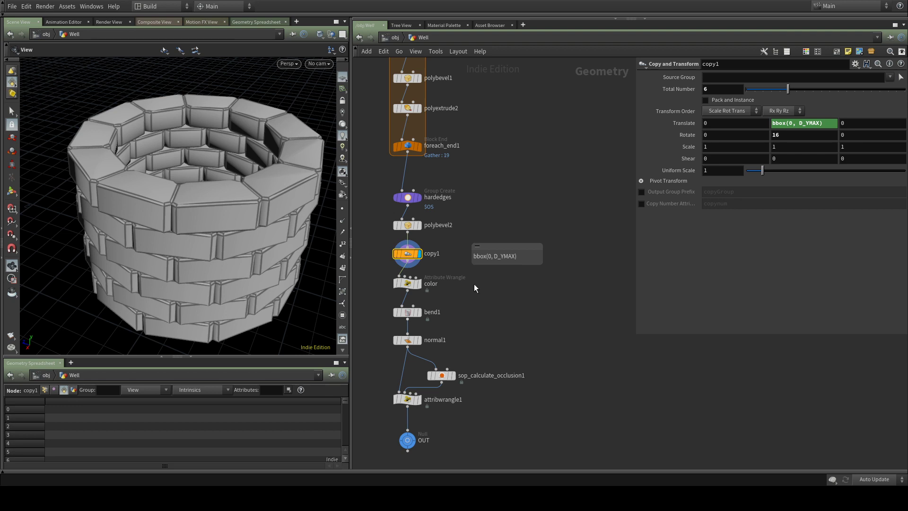
middle_drag(476, 285, 501, 287)
scroll(492, 271, up, 3)
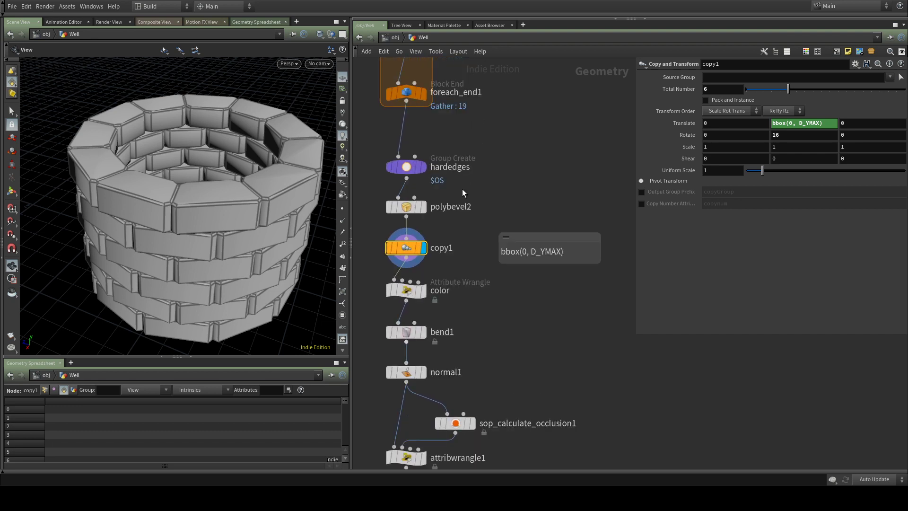
middle_drag(508, 172, 553, 170)
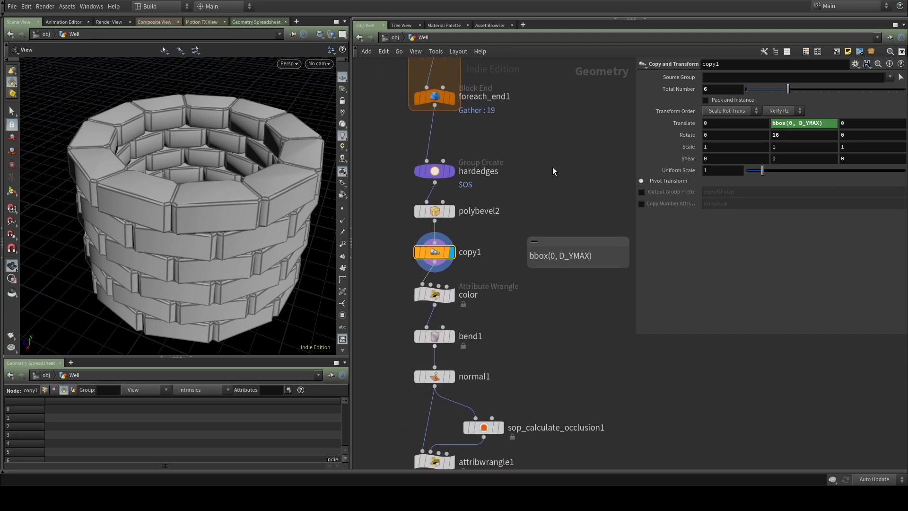
click(434, 293)
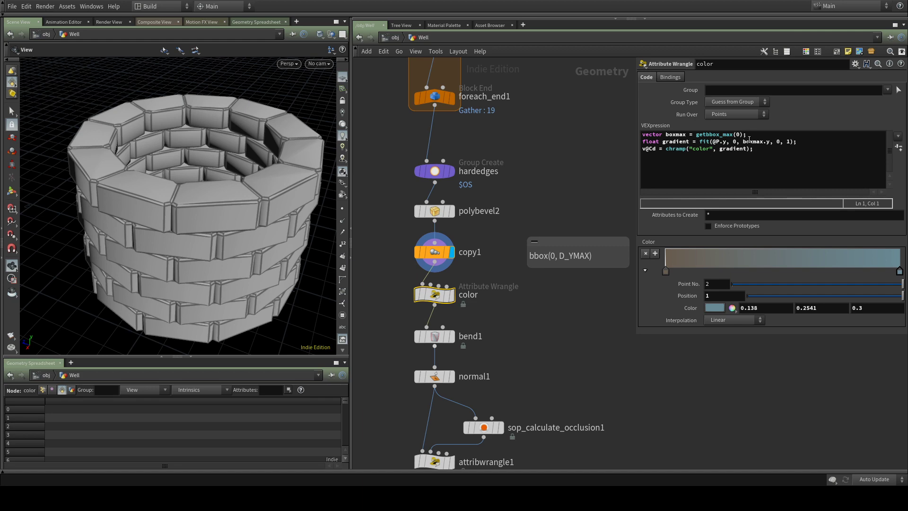
mouse_move(241, 272)
mouse_down()
mouse_move(249, 263)
mouse_move(234, 264)
mouse_up()
mouse_move(234, 263)
middle_down()
mouse_move(226, 246)
mouse_move(222, 263)
middle_up()
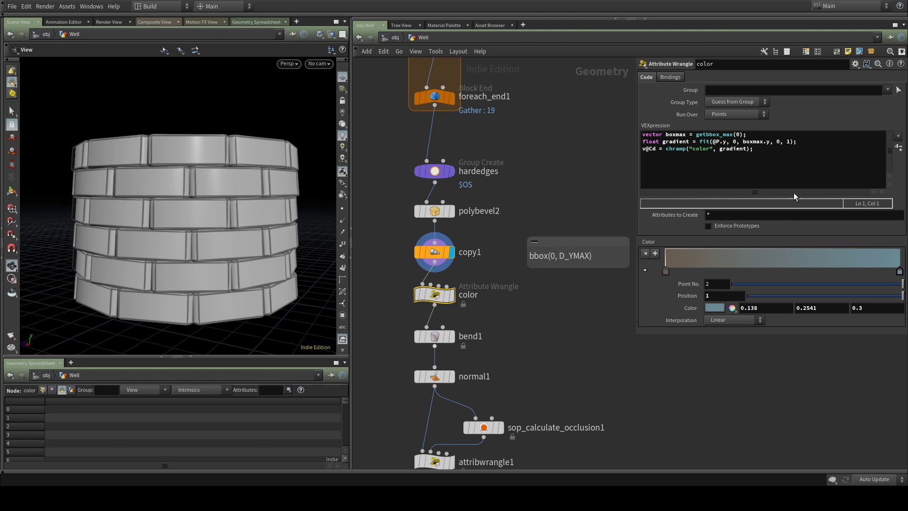
click(452, 297)
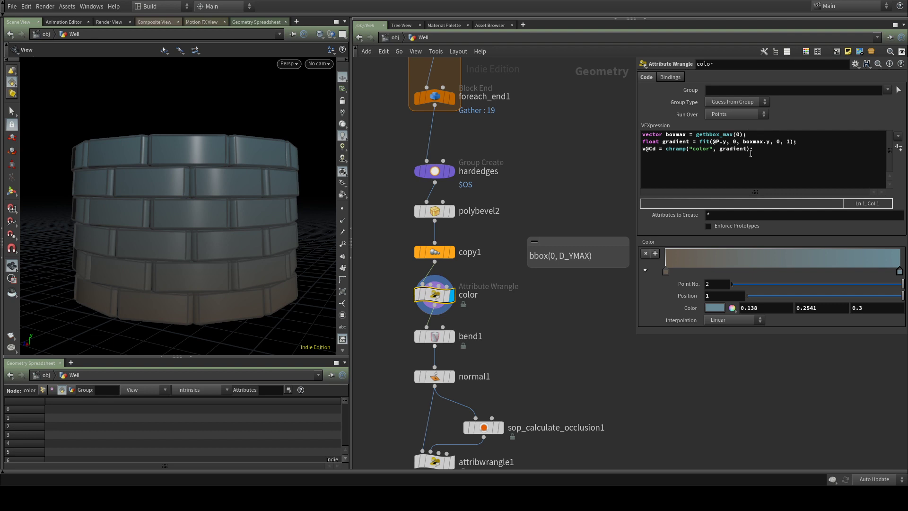
Highlight the getbbox_max and chramp functions in the color wrangle's VEX code
click(721, 174)
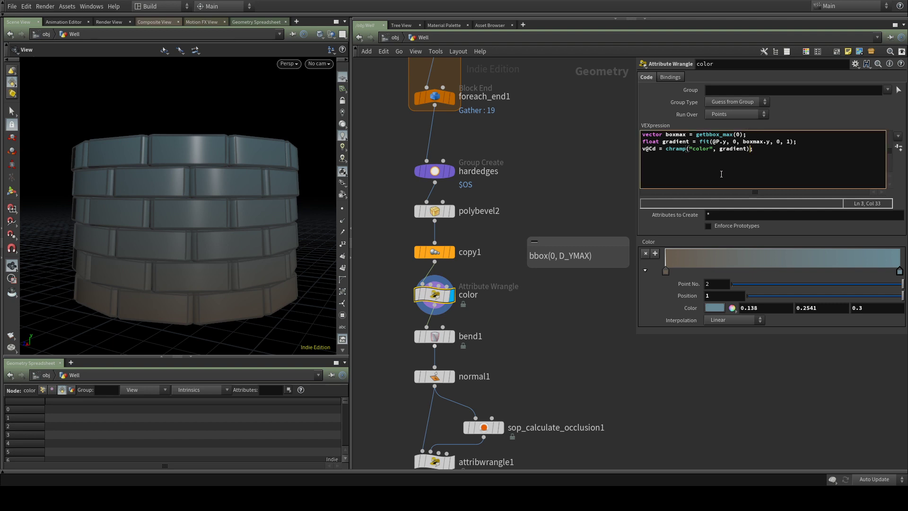
double_click(703, 135)
double_click(676, 148)
Examine the bend1 deformation settings and display the node's result on the well
middle_drag(536, 344, 544, 257)
click(444, 252)
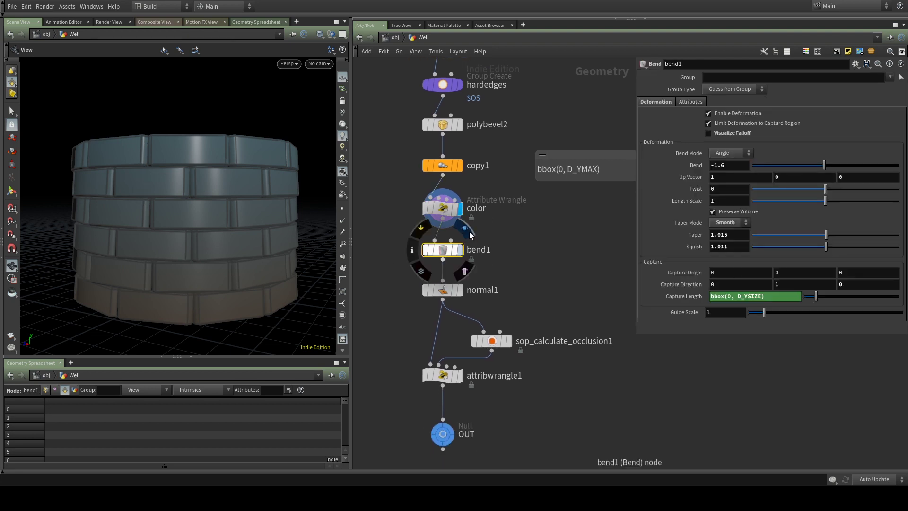
click(468, 230)
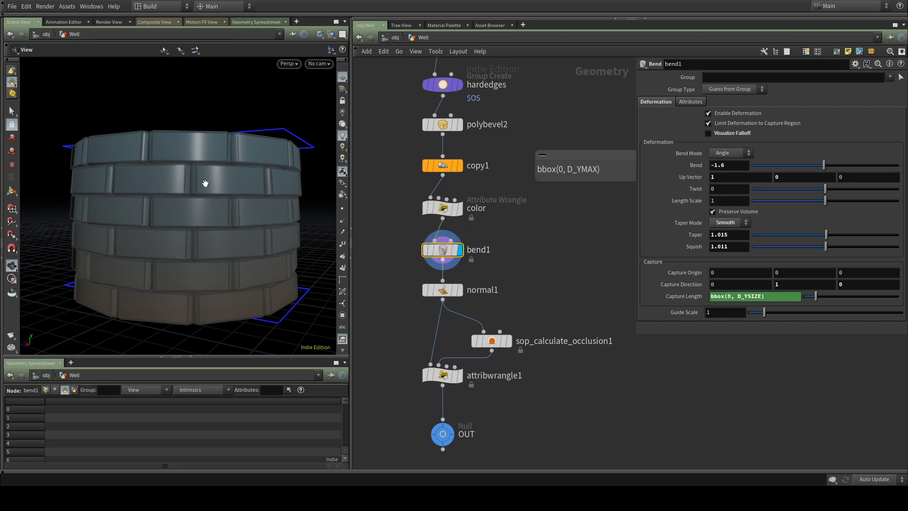
mouse_move(204, 183)
mouse_down()
mouse_move(203, 193)
mouse_move(189, 172)
mouse_move(202, 195)
mouse_move(188, 171)
mouse_move(205, 176)
mouse_up()
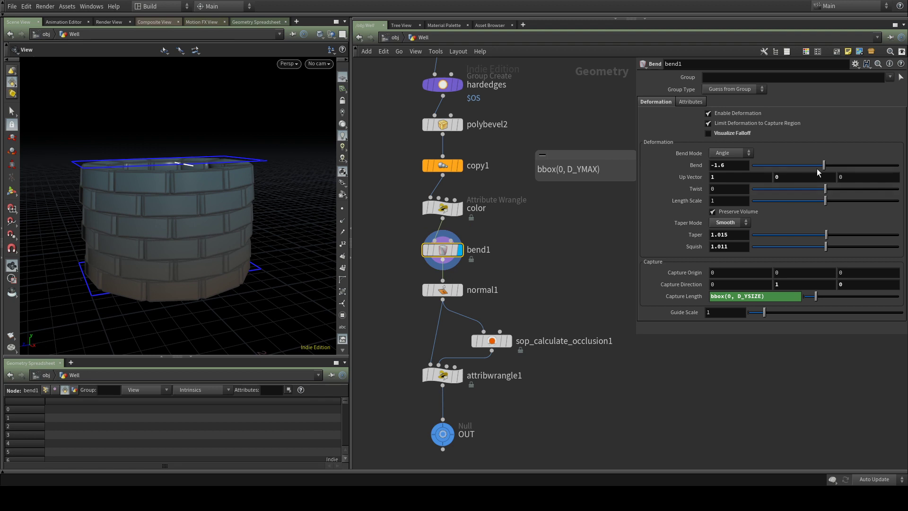
Set the bend1 node's Bend to 1.5 and inspect the deformed well from the side and above
mouse_move(824, 165)
mouse_down()
mouse_move(869, 167)
mouse_move(792, 169)
mouse_move(824, 172)
mouse_up()
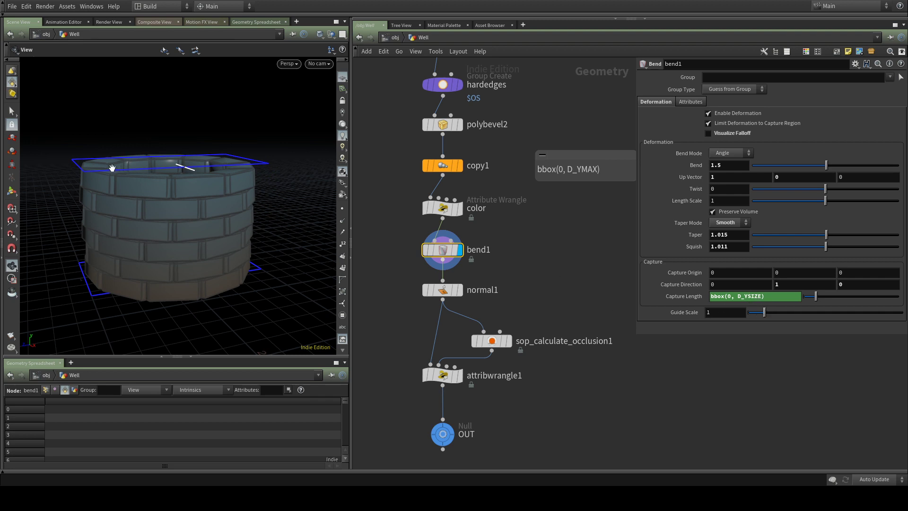
drag(93, 297, 104, 281)
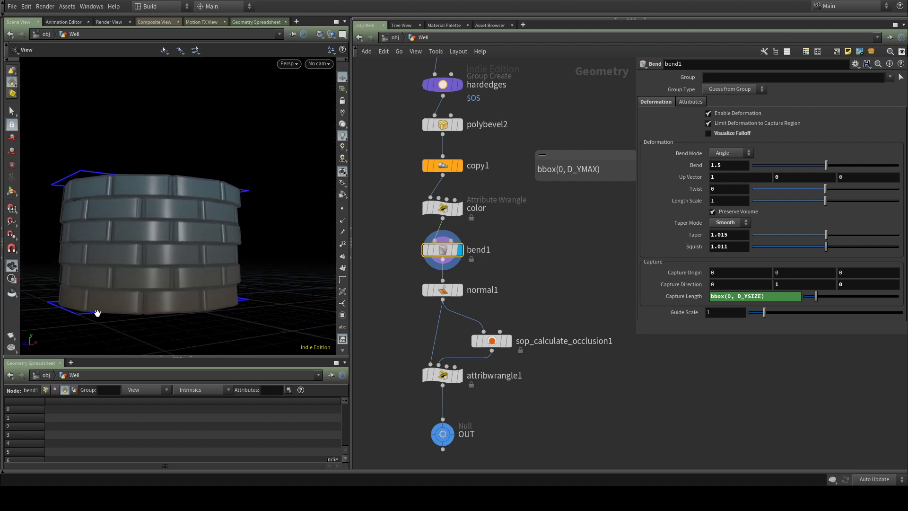
drag(97, 313, 135, 241)
drag(158, 190, 178, 223)
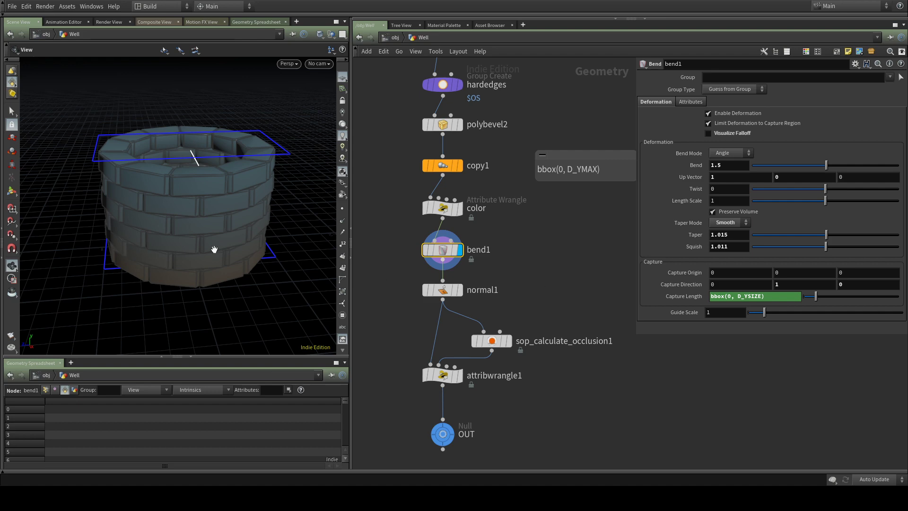
drag(213, 249, 185, 215)
Examine the normal1 node's settings and display its result on the well
scroll(490, 266, down, 2)
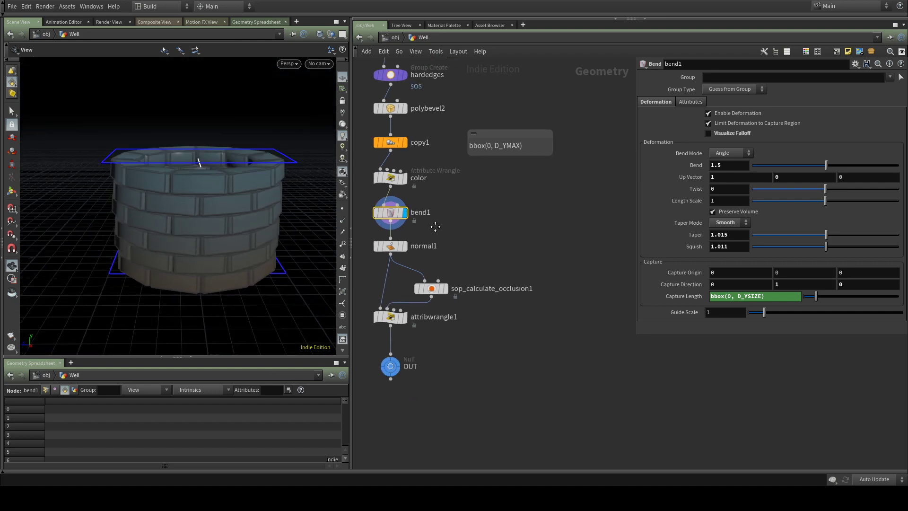
click(438, 240)
click(444, 241)
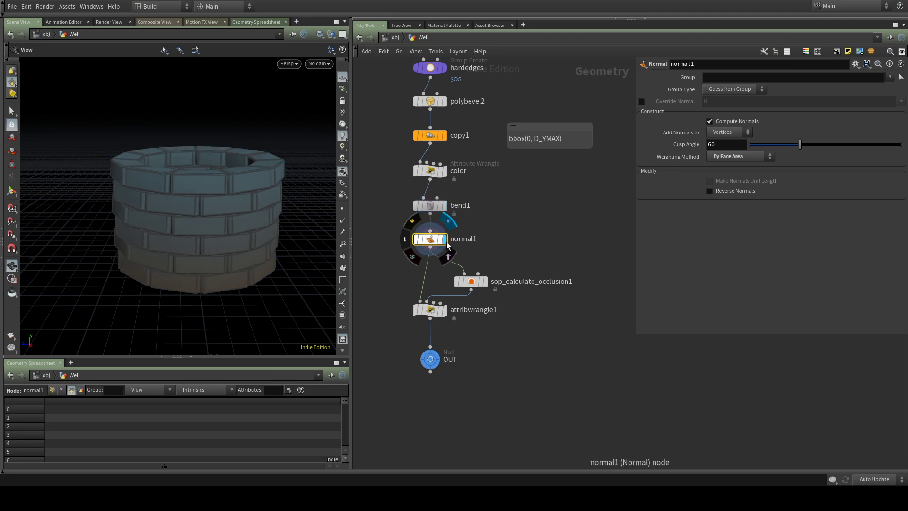
mouse_move(180, 255)
mouse_down()
mouse_move(251, 187)
mouse_move(247, 166)
mouse_move(199, 257)
mouse_move(191, 261)
mouse_move(179, 247)
mouse_up()
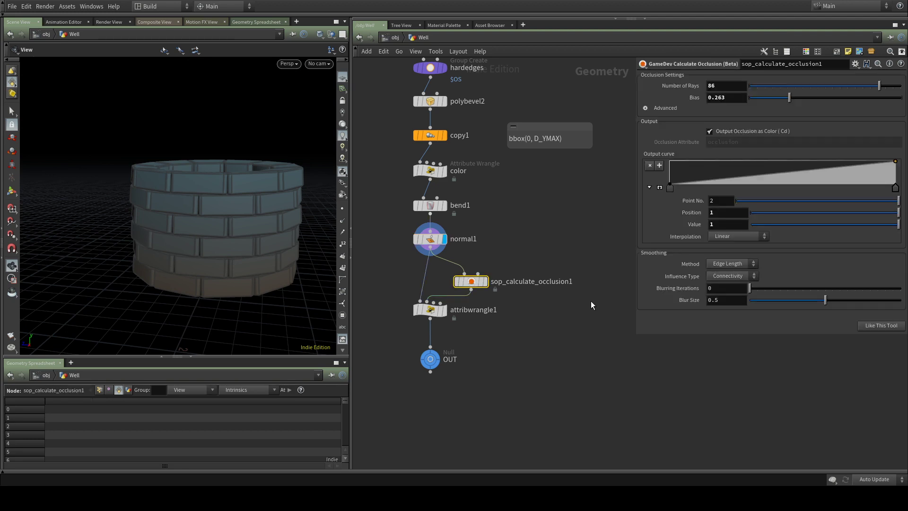
Display the sop_calculate_occlusion1 result and inspect the shading between the bricks from the side
drag(225, 237, 263, 219)
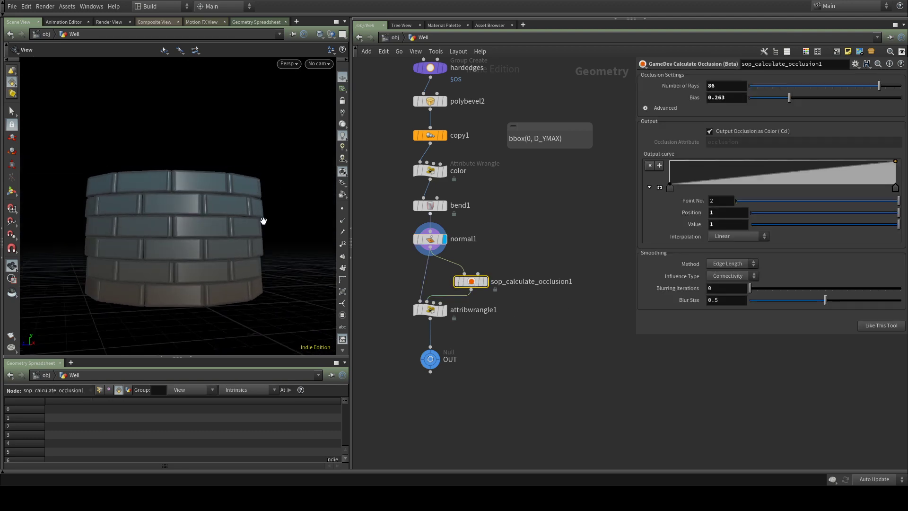
click(485, 282)
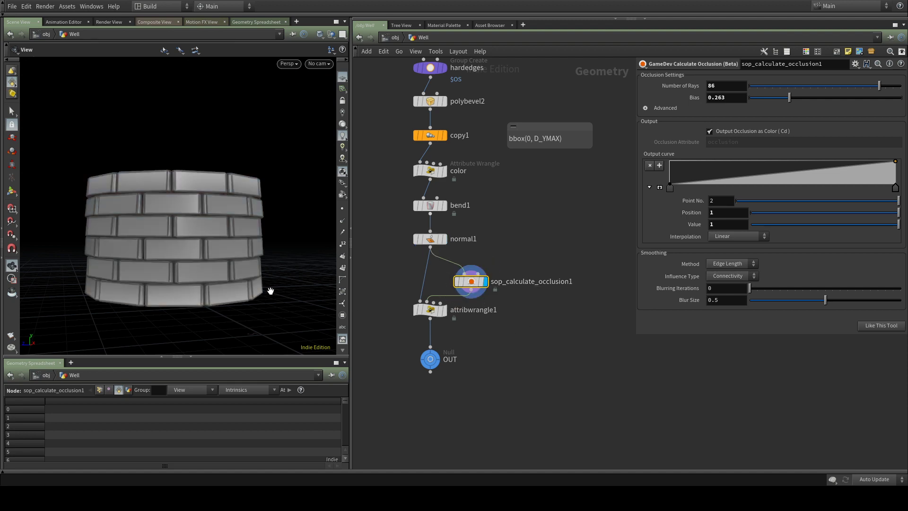
drag(251, 267, 343, 305)
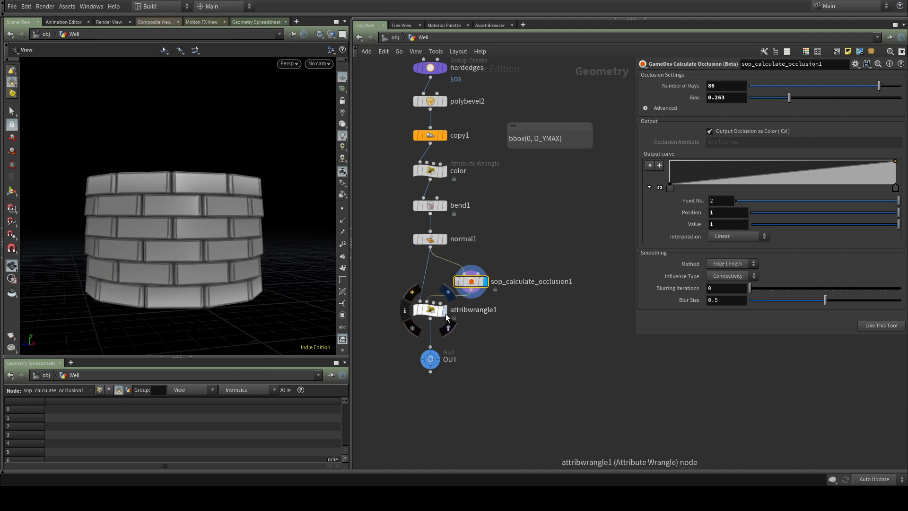
click(444, 311)
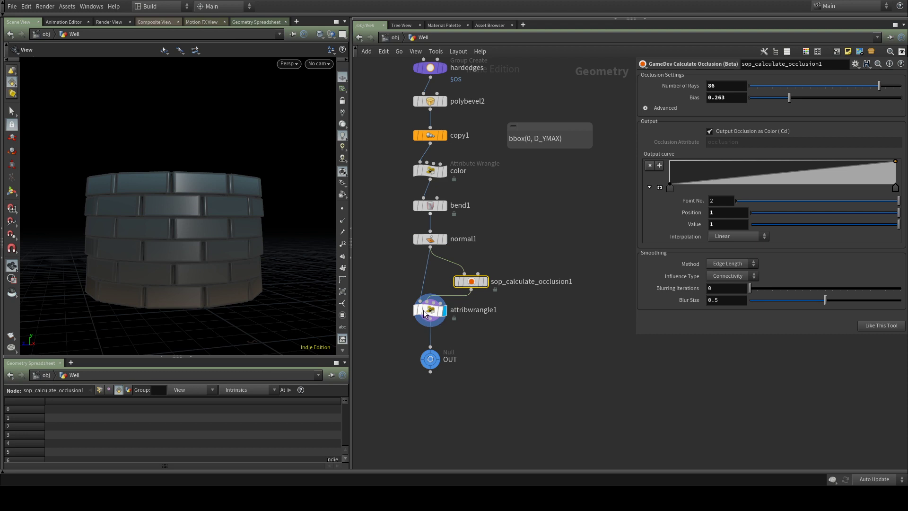
click(431, 310)
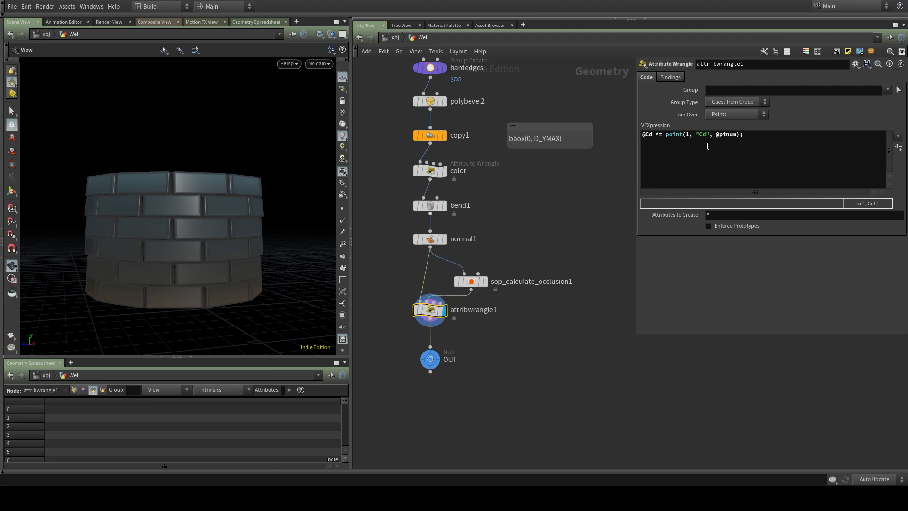
click(687, 135)
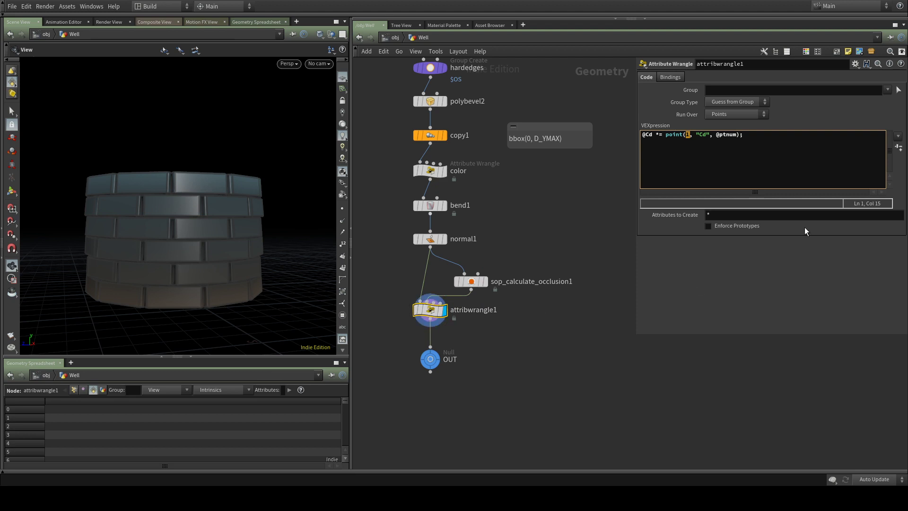
key(Right)
key(Right)
key(Right)
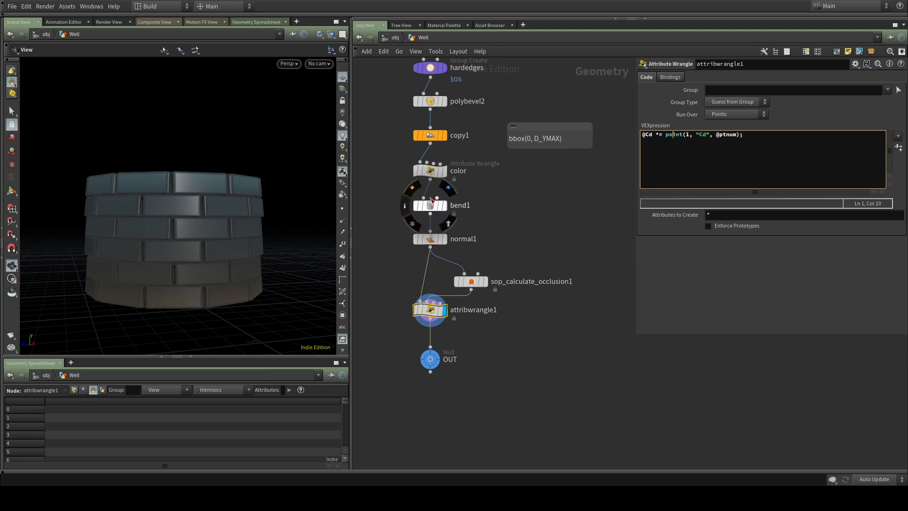
click(430, 171)
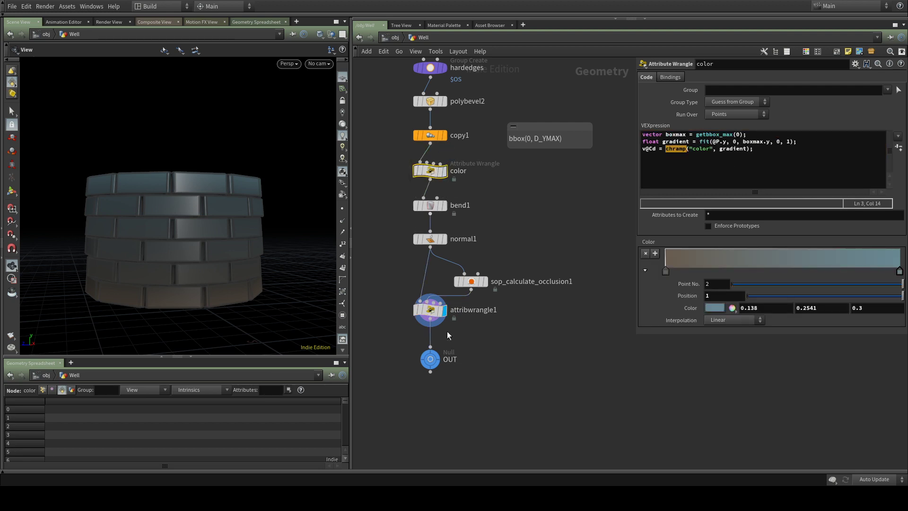
click(430, 310)
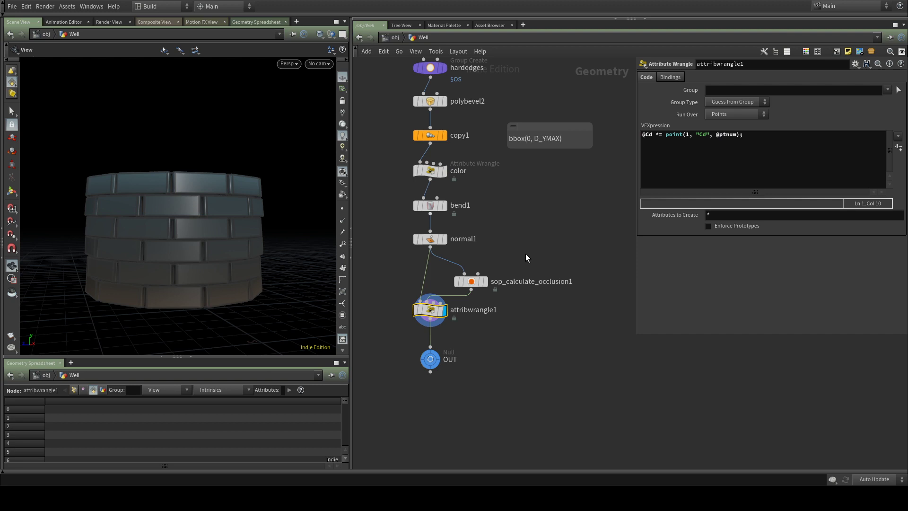
Display the result of the OUT null at the end of the network
mouse_move(441, 367)
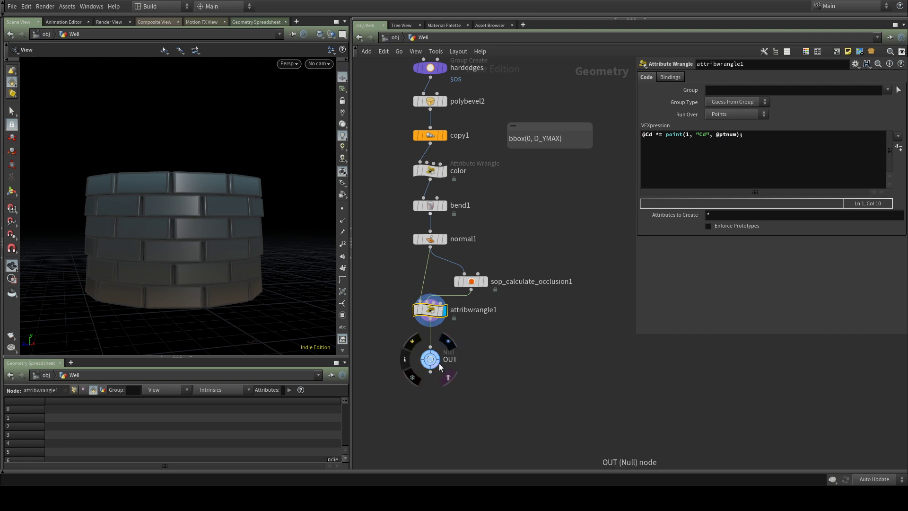
middle_drag(529, 213, 542, 288)
scroll(543, 287, down, 3)
middle_drag(555, 168, 528, 237)
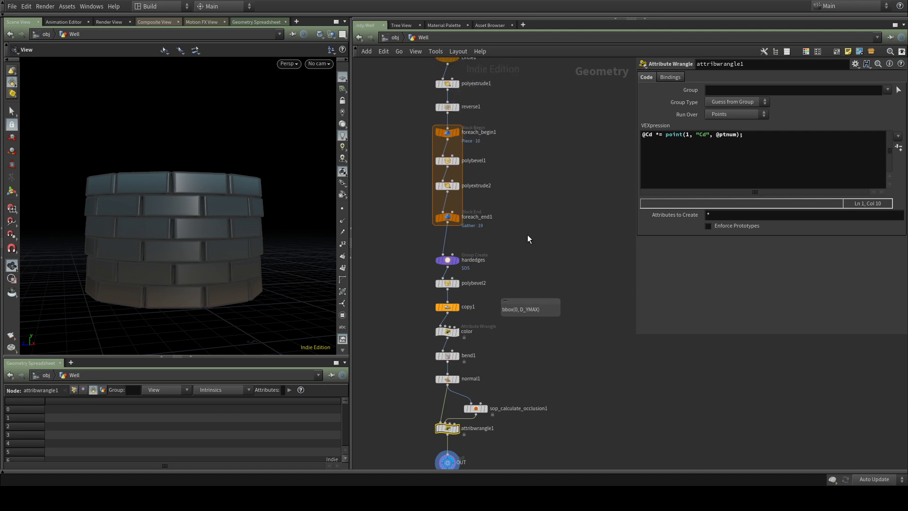
Review the whole node chain from circle1 to OUT and view the finished well from above
scroll(526, 229, down, 3)
middle_drag(517, 178, 492, 168)
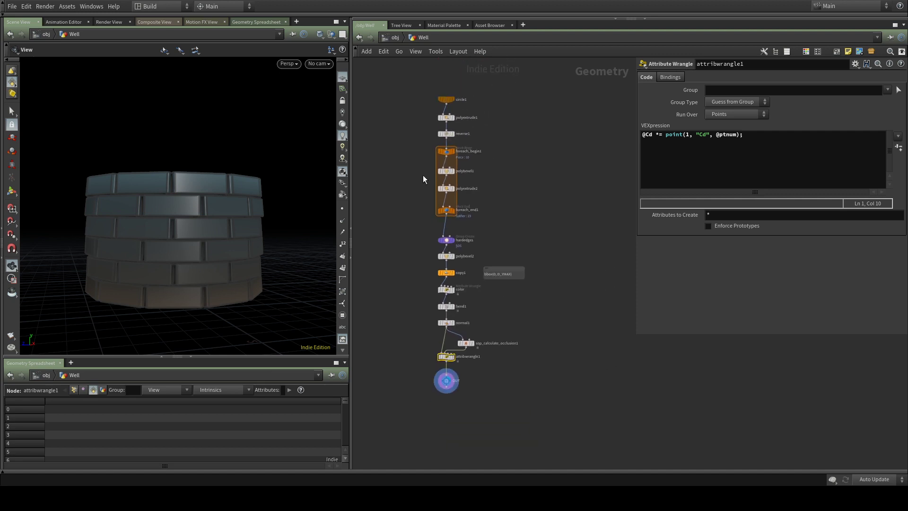
scroll(515, 173, up, 5)
middle_drag(474, 115, 531, 151)
scroll(524, 152, down, 3)
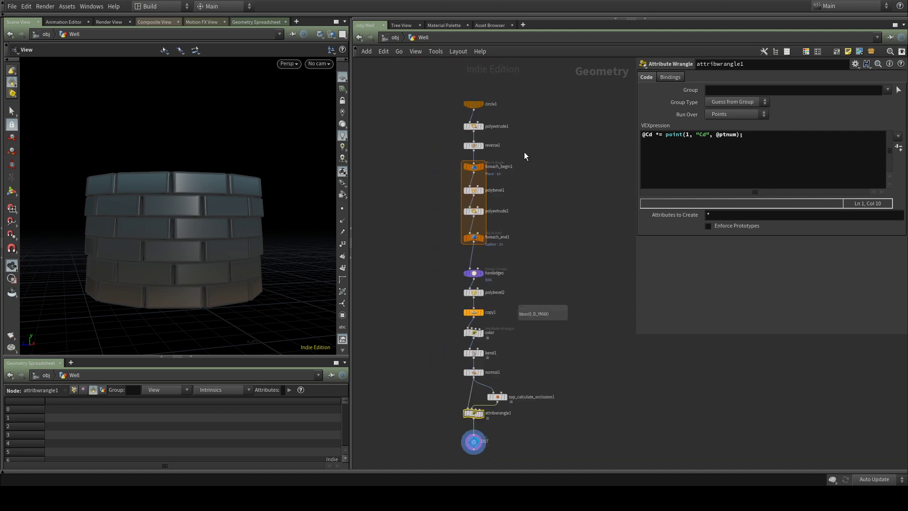
mouse_move(521, 118)
middle_down()
mouse_move(503, 125)
mouse_move(526, 125)
middle_up()
scroll(524, 152, up, 3)
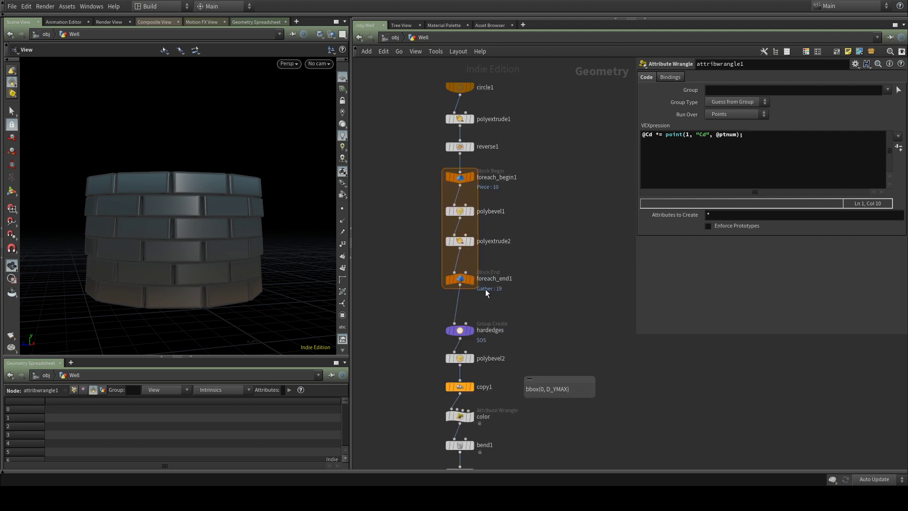
drag(189, 141, 191, 203)
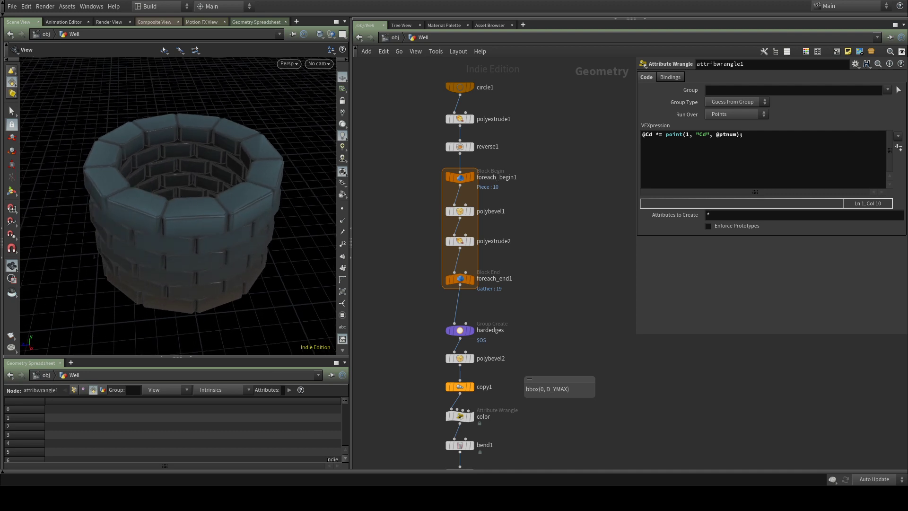